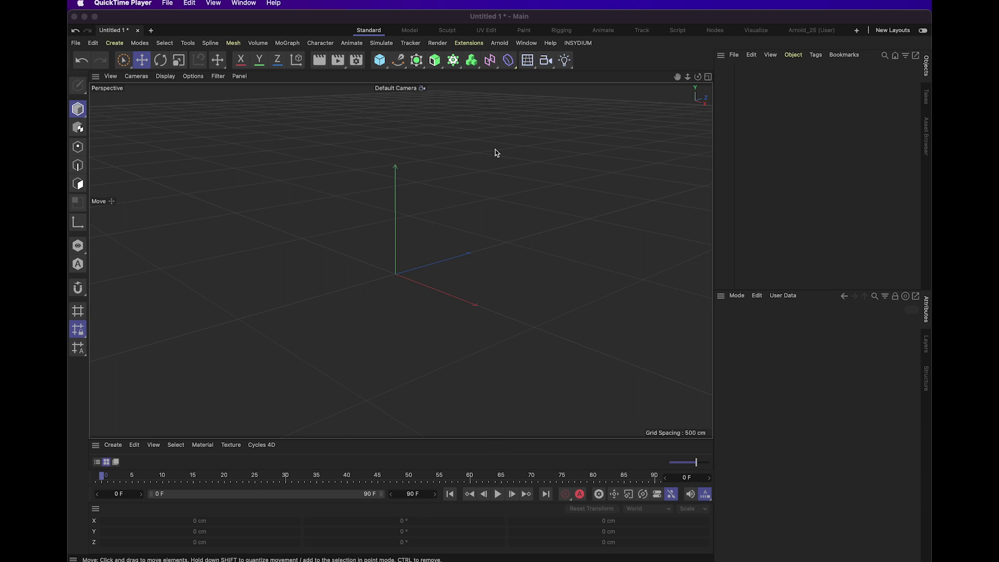
- Open the environment object flyout (Floor, Sky, Background) in the top toolbar
{"action": "left_click", "coordinate": [527, 61]}
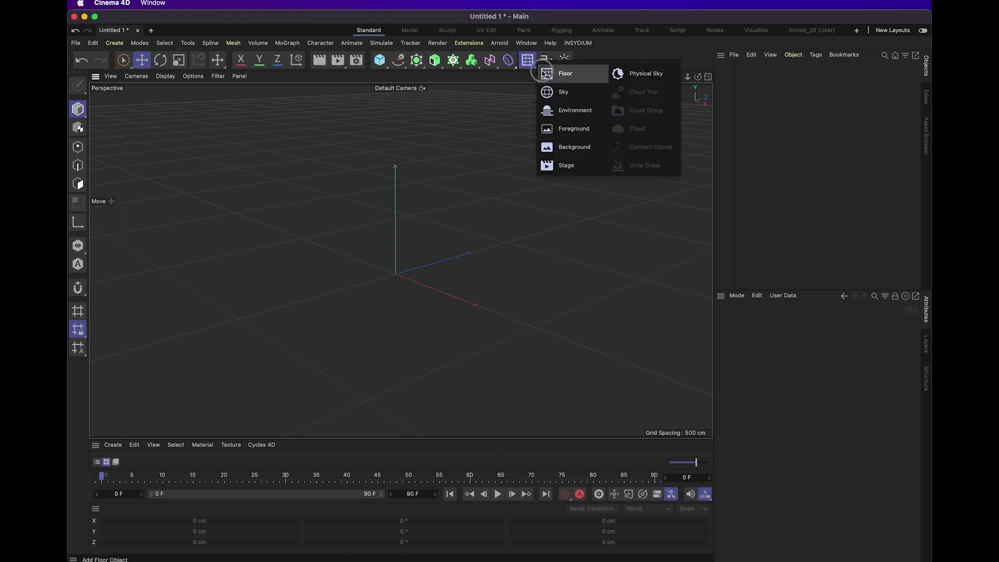
- Add a Background object and create an Arnold image texture material
{"action": "left_click", "coordinate": [570, 145]}
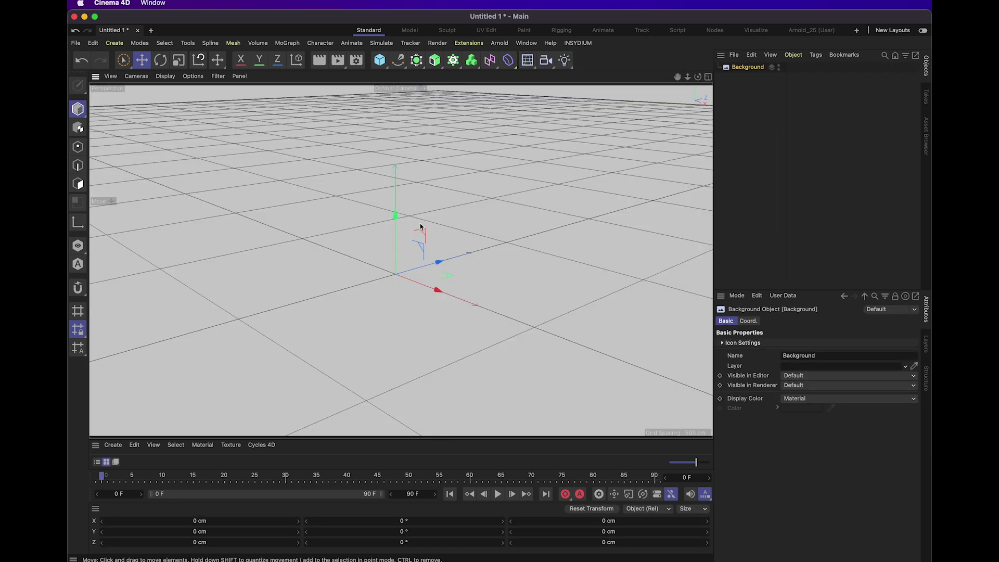
{"action": "left_click", "coordinate": [113, 444]}
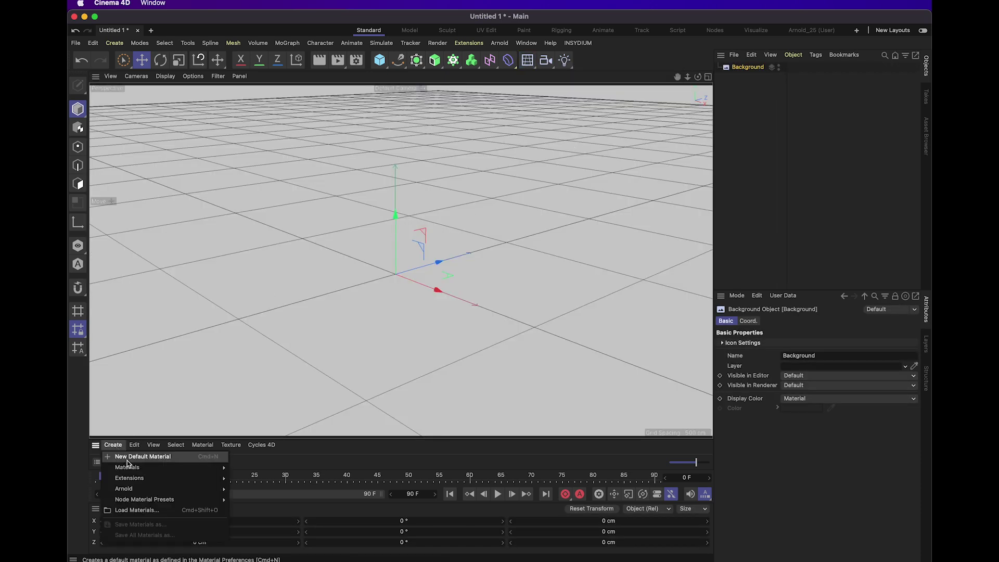
{"action": "mouse_move", "coordinate": [132, 489]}
{"action": "mouse_move", "coordinate": [242, 510]}
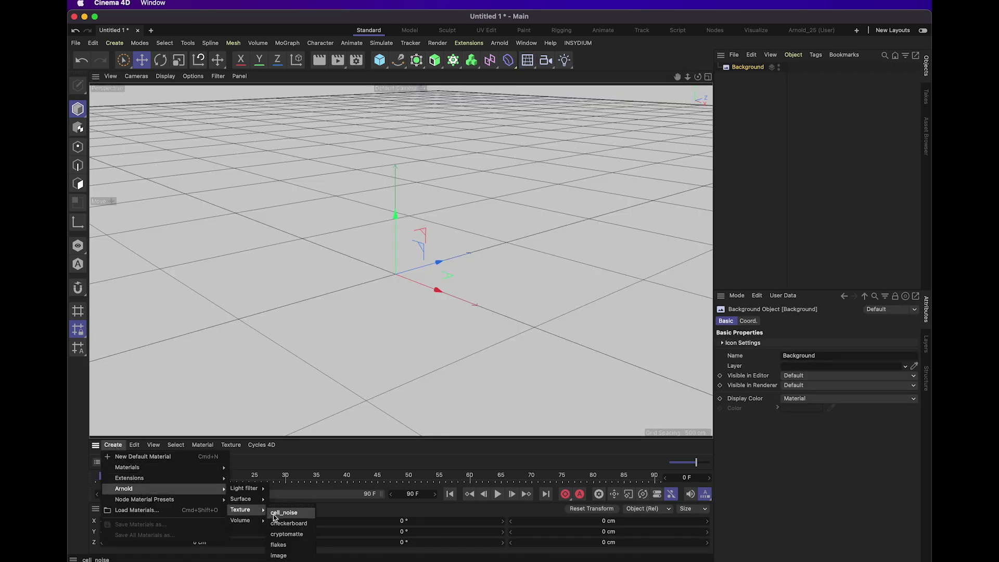
{"action": "left_click", "coordinate": [279, 555]}
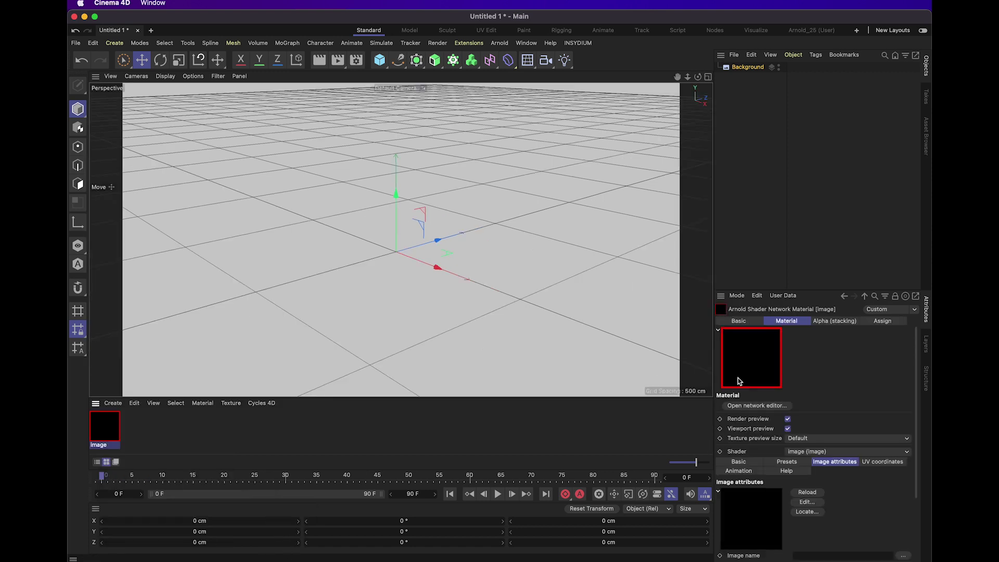
- Load parkinglot.jpg into the image node without copying it into the project
{"action": "left_click", "coordinate": [757, 406]}
{"action": "left_click", "coordinate": [438, 189]}
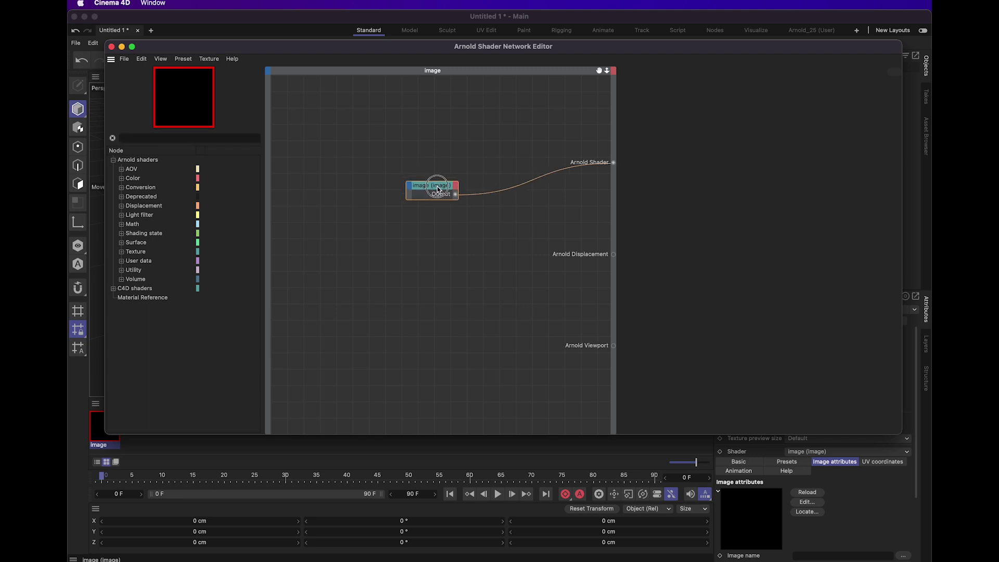
{"action": "left_click_drag", "start_coordinate": [437, 188], "coordinate": [437, 209]}
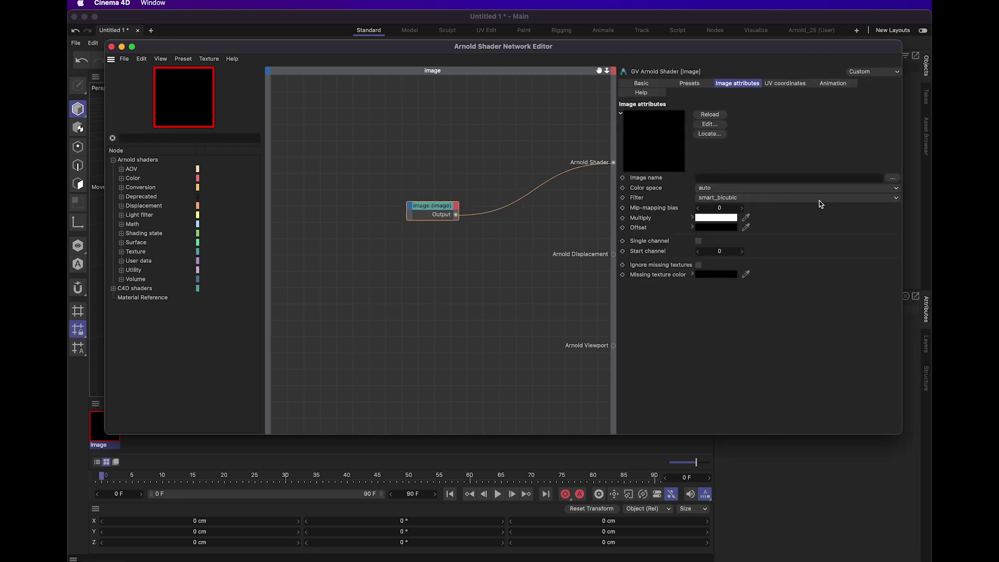
{"action": "left_click", "coordinate": [892, 178]}
{"action": "left_click", "coordinate": [522, 154]}
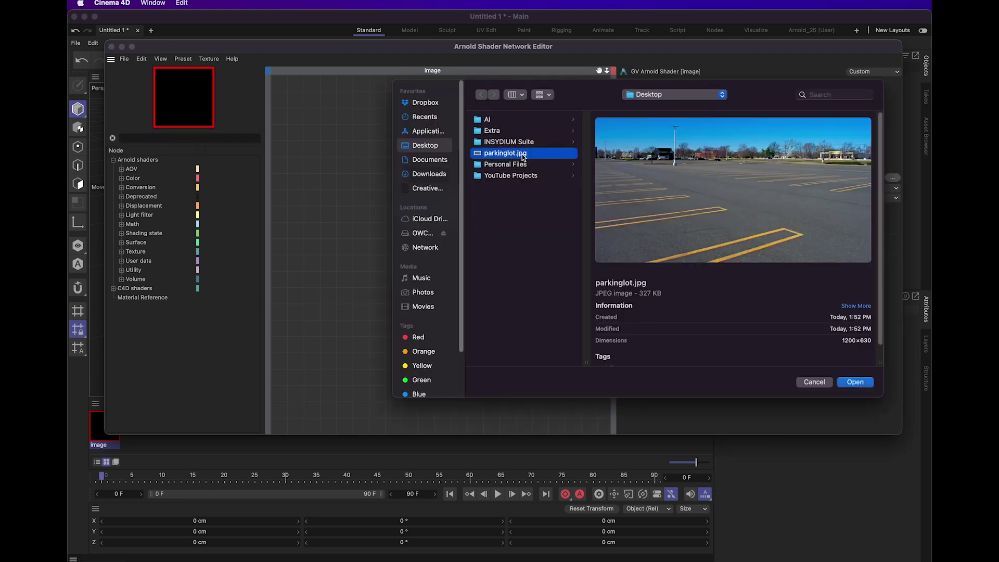
{"action": "double_click", "coordinate": [522, 154]}
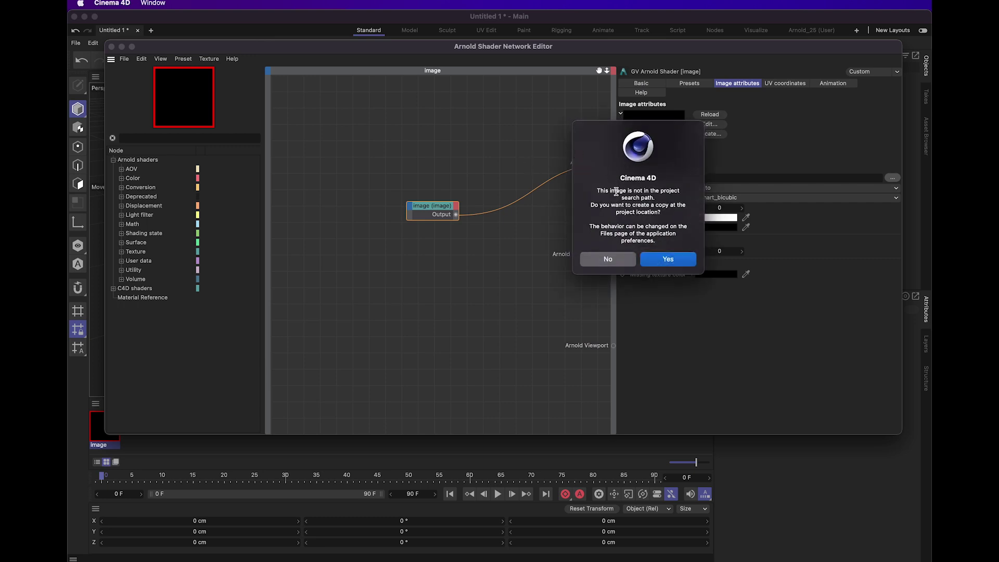
{"action": "left_click", "coordinate": [608, 258]}
- Wire the image output to the Arnold Viewport input of the material
{"action": "left_click_drag", "start_coordinate": [463, 224], "coordinate": [613, 346]}
{"action": "left_click_drag", "start_coordinate": [440, 221], "coordinate": [437, 233]}
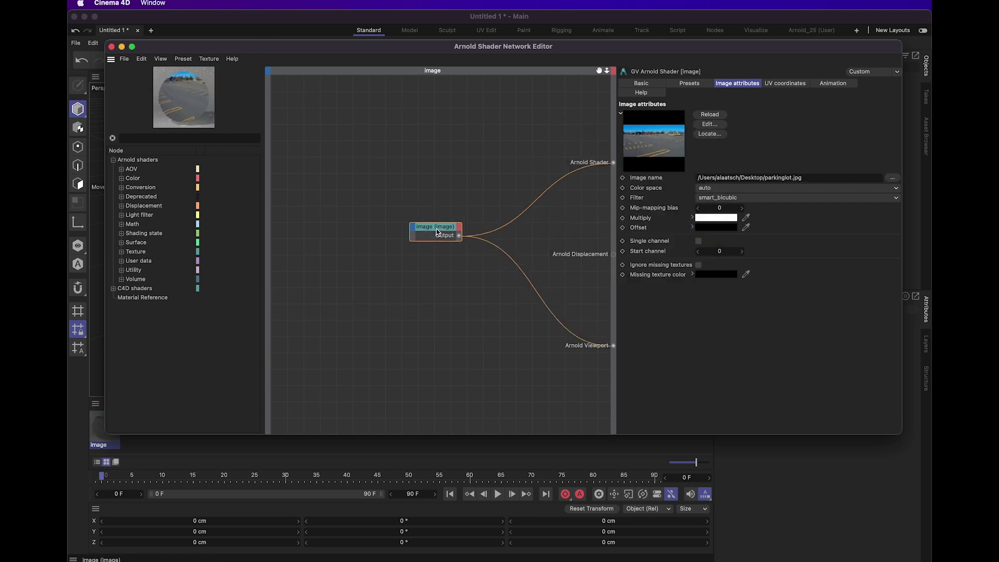
{"action": "left_click", "coordinate": [112, 47]}
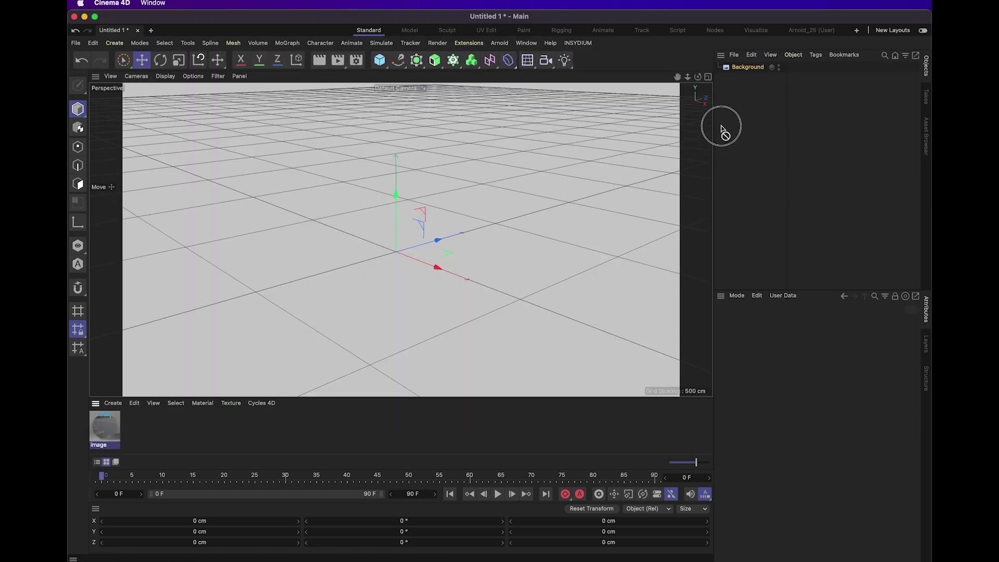
- Apply the Image material to the Background object and orbit to frame the parking-lot photo
{"action": "left_click_drag", "start_coordinate": [723, 130], "coordinate": [745, 67]}
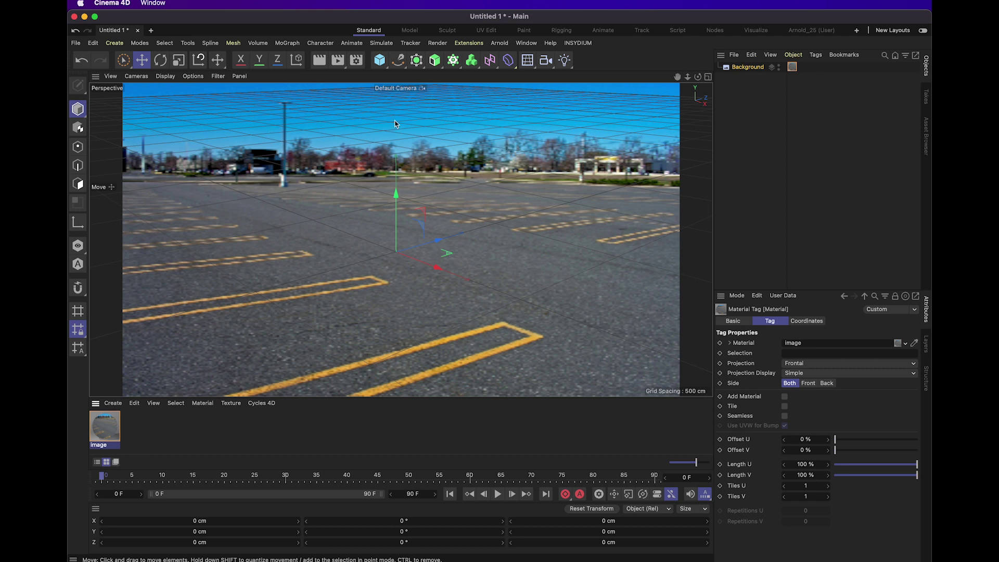
{"action": "left_click_drag", "start_coordinate": [439, 242], "coordinate": [424, 225], "text": "alt"}
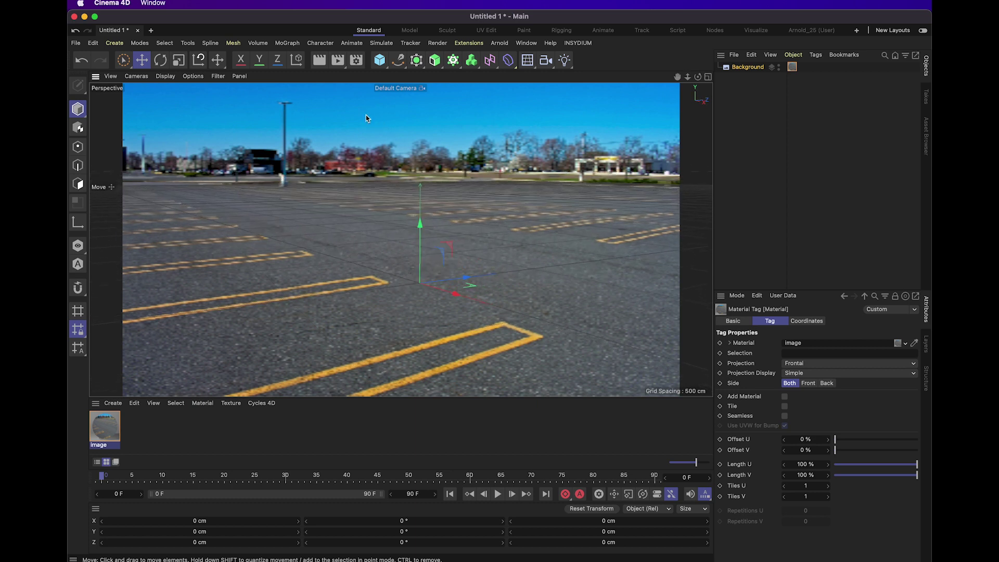
- Add a Floor and move it to X -1313.016 cm, Z 557.873 cm
{"action": "left_click", "coordinate": [378, 66]}
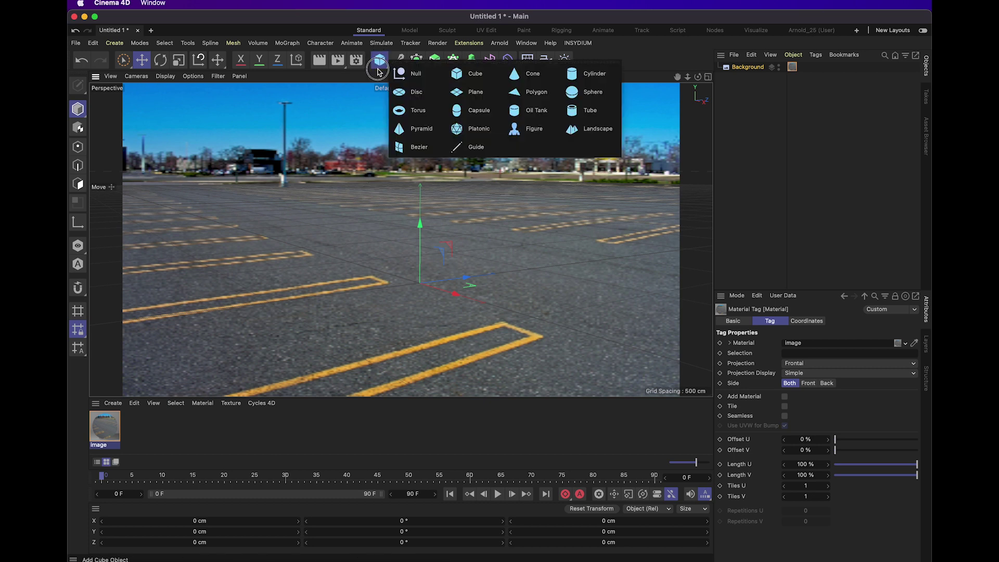
{"action": "left_click", "coordinate": [527, 59]}
{"action": "left_click", "coordinate": [536, 73]}
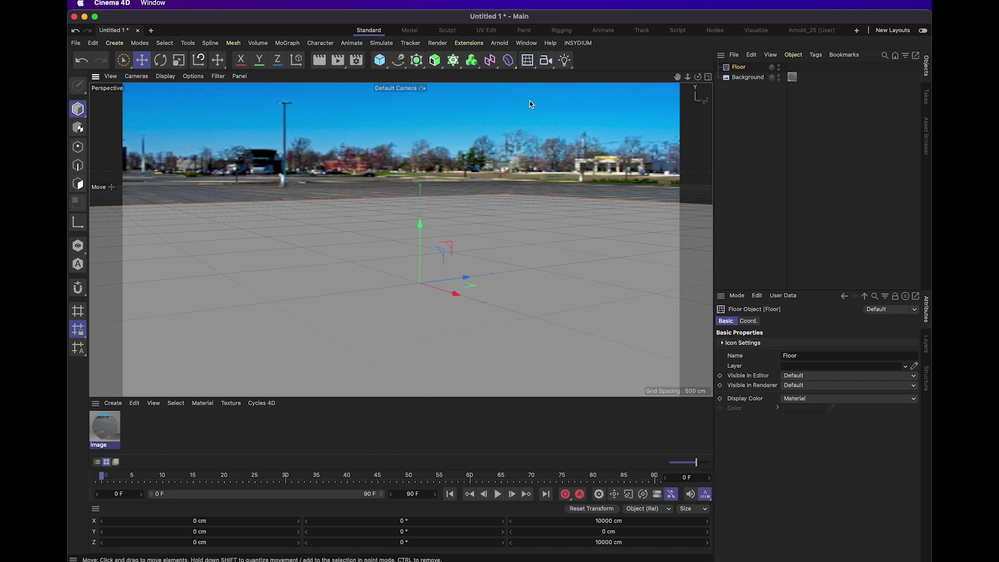
{"action": "scroll", "coordinate": [300, 265], "scroll_direction": "up", "scroll_amount": 5}
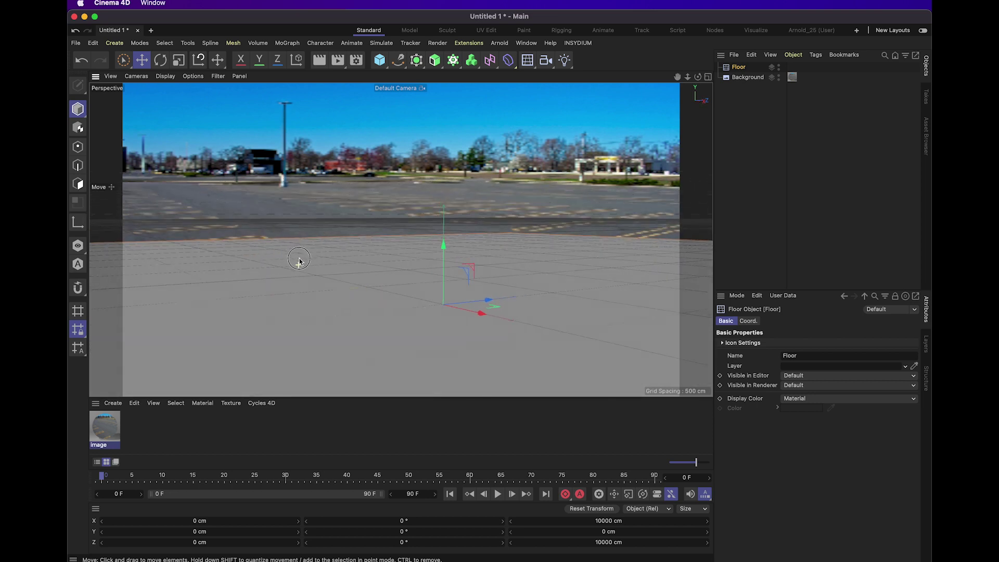
{"action": "scroll", "coordinate": [301, 264], "scroll_direction": "down", "scroll_amount": 3}
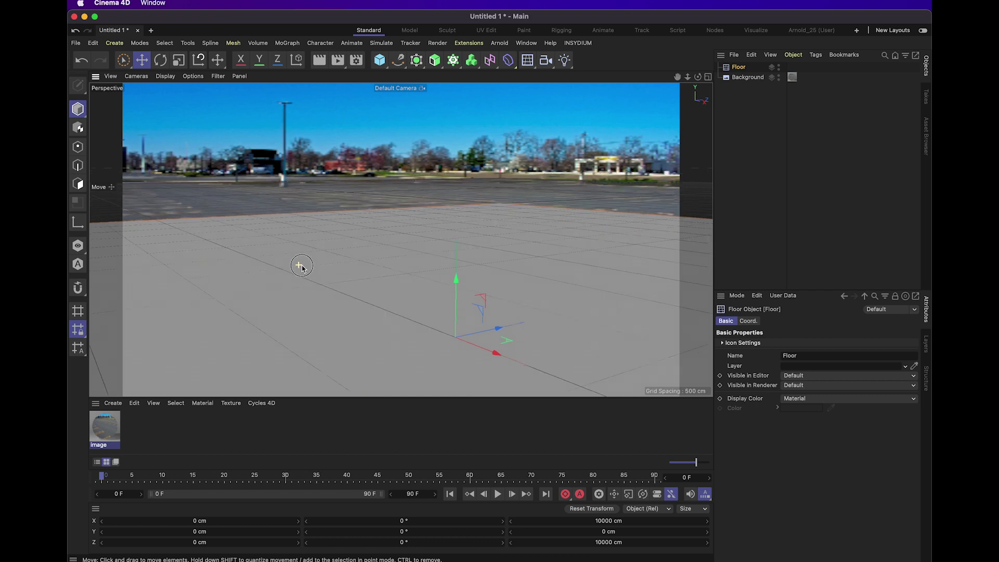
{"action": "scroll", "coordinate": [299, 266], "scroll_direction": "up", "scroll_amount": 3}
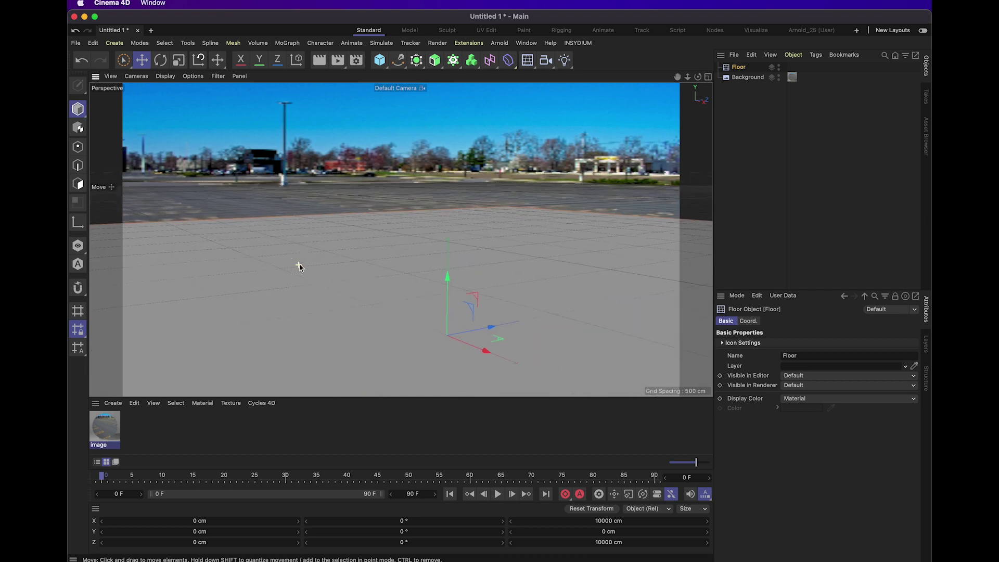
{"action": "left_click_drag", "start_coordinate": [300, 266], "coordinate": [260, 217]}
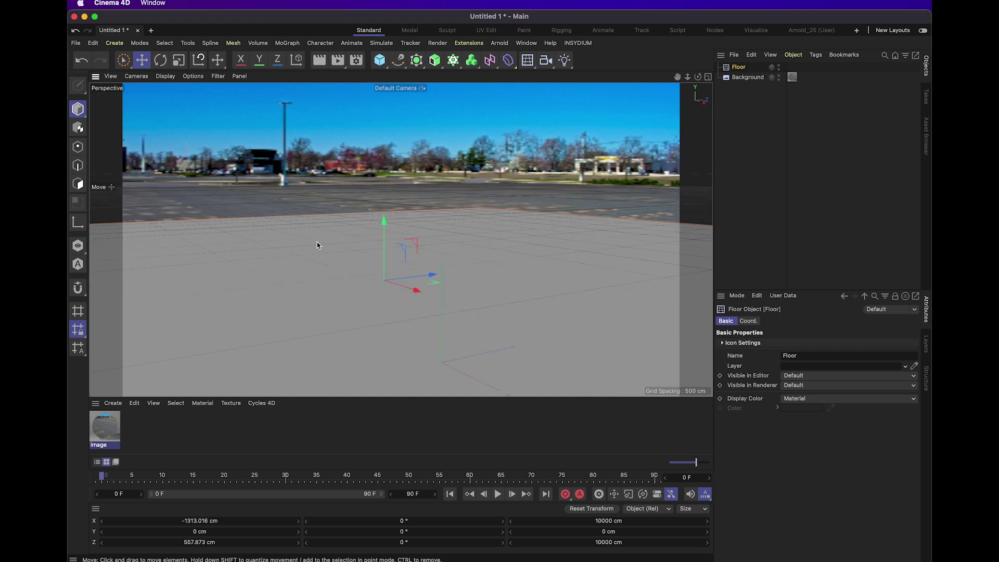
{"action": "left_click", "coordinate": [275, 240]}
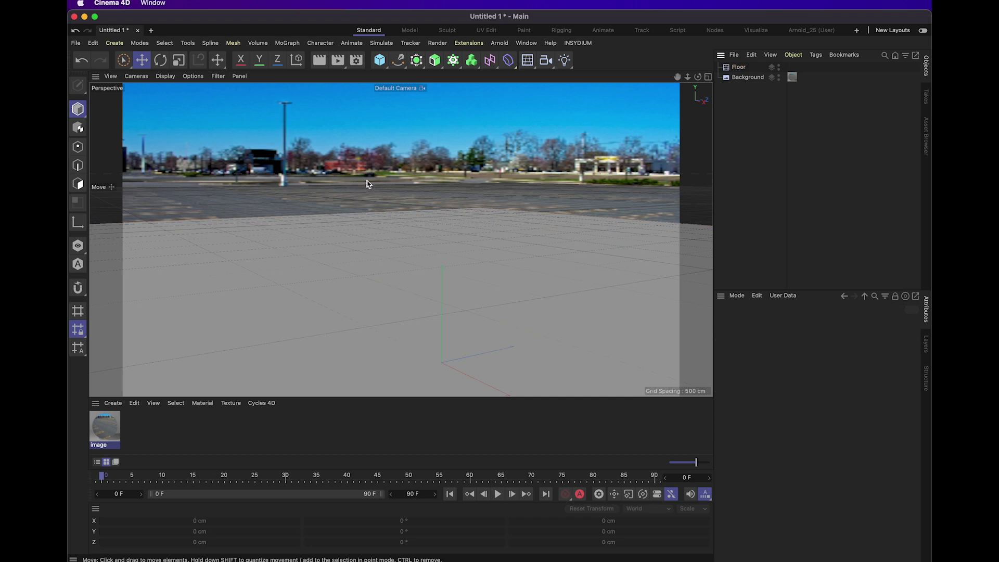
- Add a Cube, resize it to 392.537 × 236.47 × 715.94 cm and place it on the floor
{"action": "left_click", "coordinate": [382, 66]}
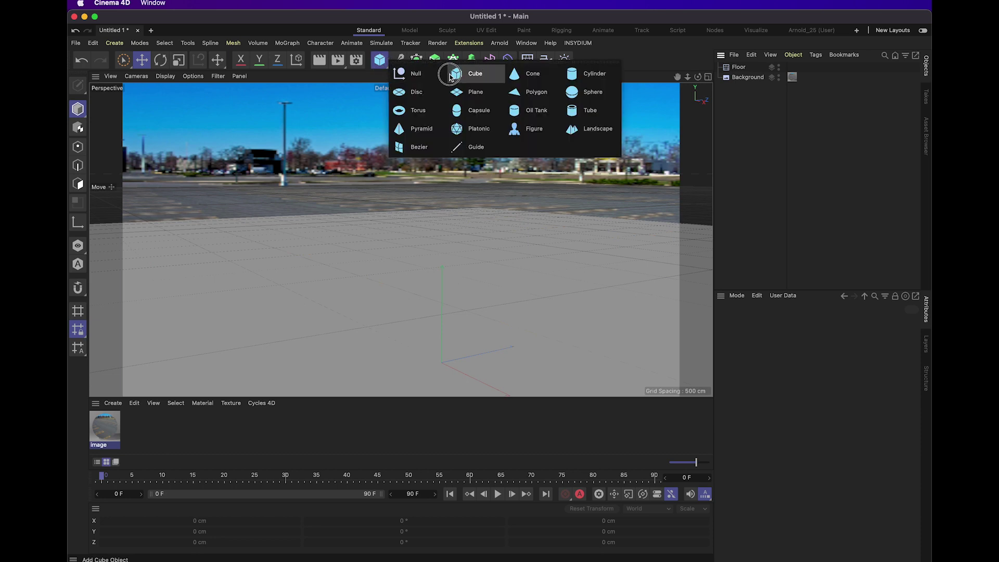
{"action": "left_click", "coordinate": [470, 72]}
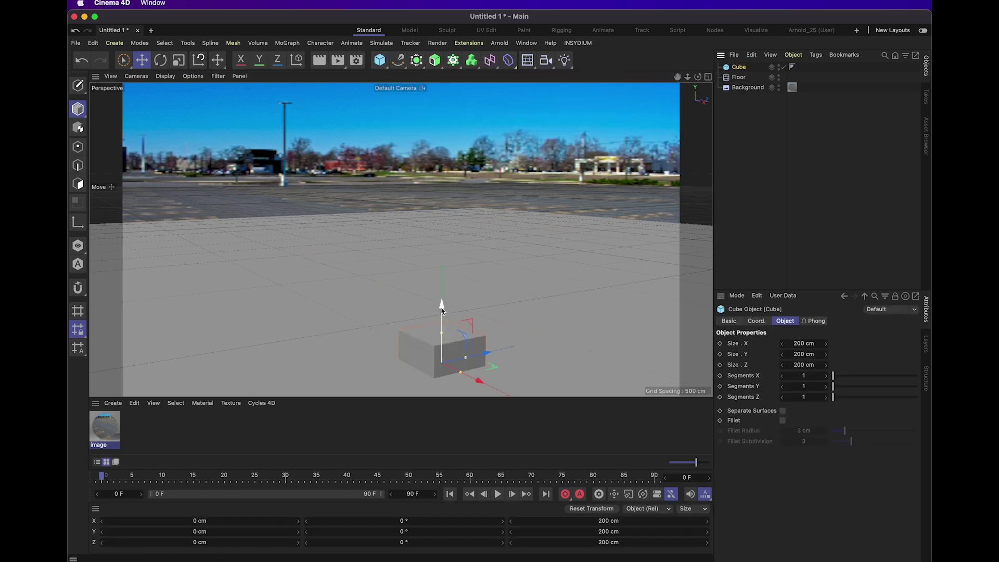
{"action": "left_click_drag", "start_coordinate": [442, 304], "coordinate": [456, 280]}
{"action": "left_click_drag", "start_coordinate": [478, 347], "coordinate": [429, 229]}
{"action": "left_click", "coordinate": [174, 332]}
- Create a red Arnold standard_surface material and apply it to the Cube
{"action": "left_click", "coordinate": [113, 403]}
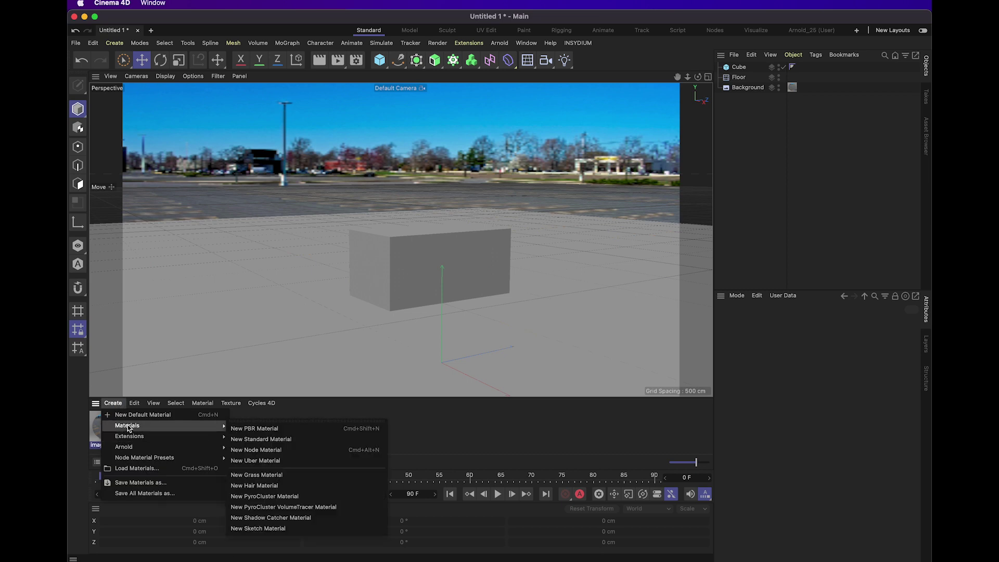
{"action": "mouse_move", "coordinate": [133, 448]}
{"action": "mouse_move", "coordinate": [244, 456]}
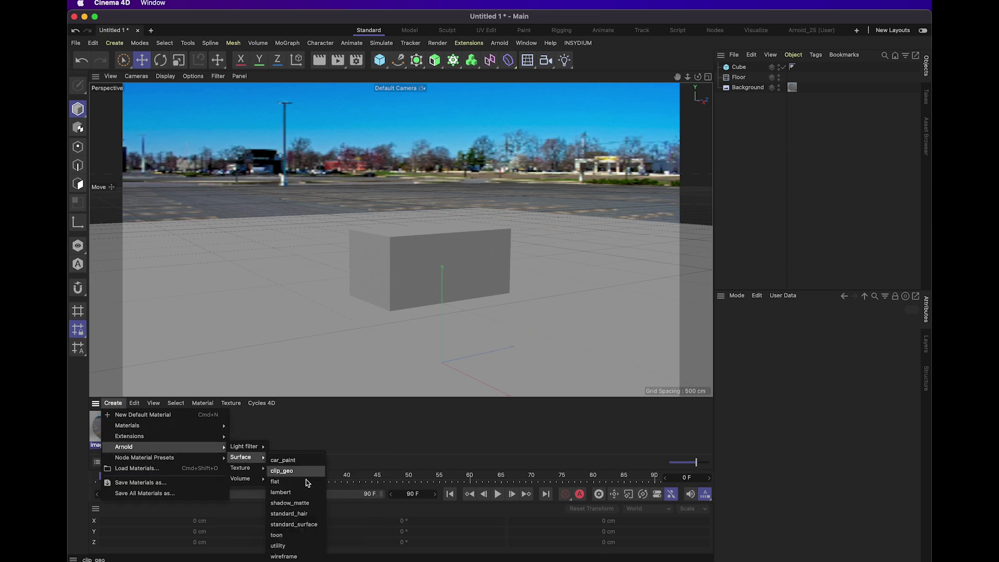
{"action": "left_click", "coordinate": [294, 525]}
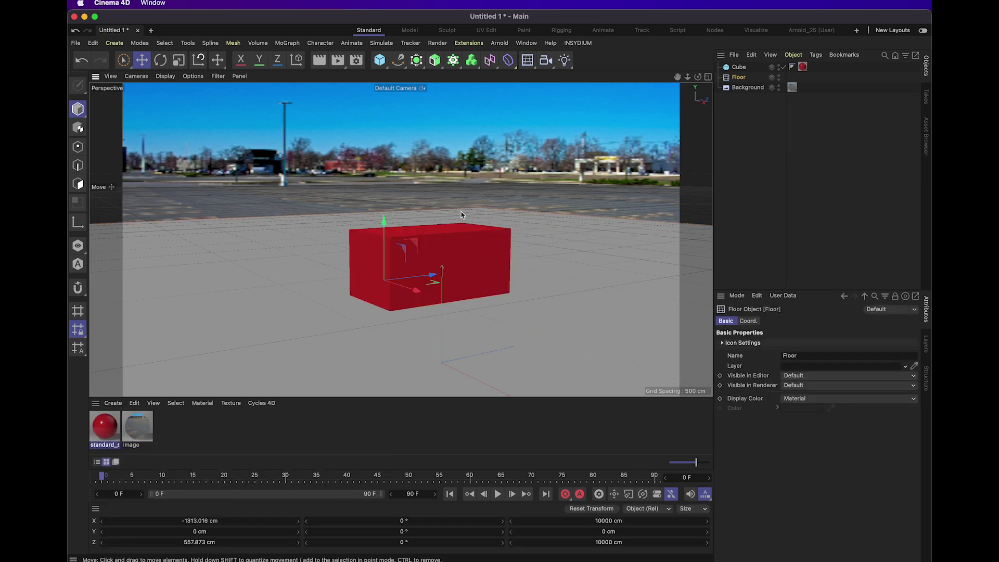
{"action": "left_click", "coordinate": [499, 42]}
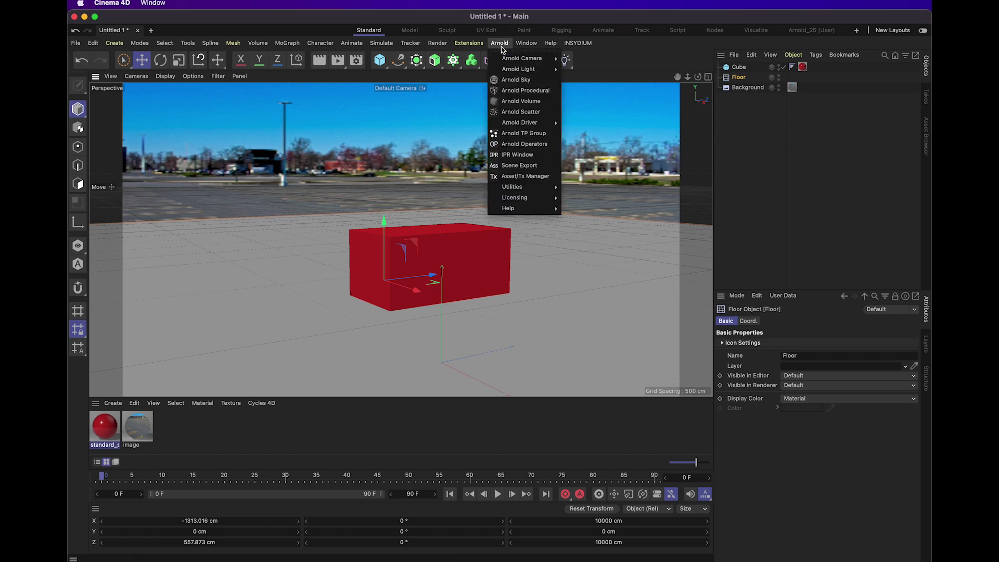
- Add an Arnold Sky set to physical_sky (turbidity 3, elevation 45, azimuth 90)
{"action": "left_click", "coordinate": [526, 82]}
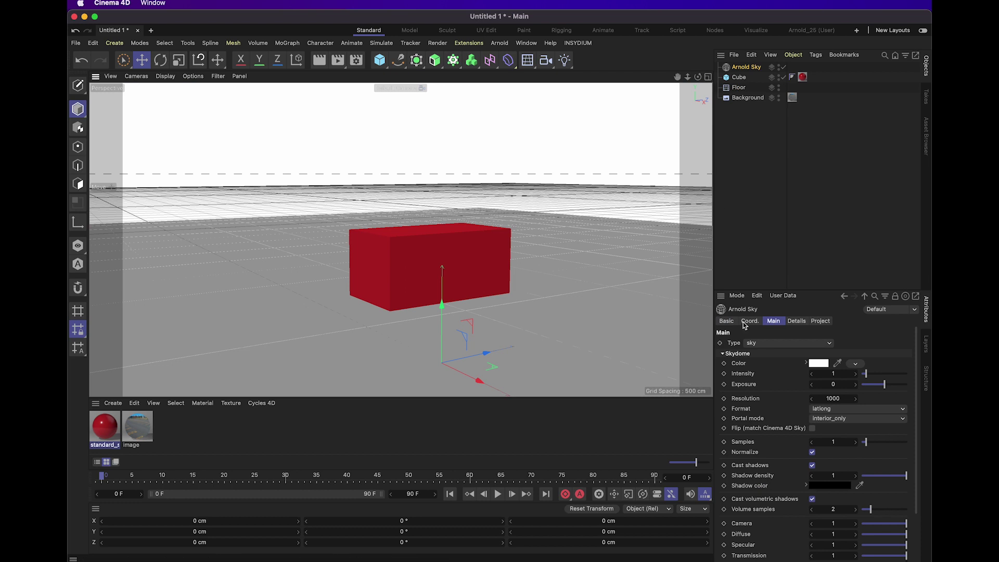
{"action": "left_click", "coordinate": [754, 343]}
{"action": "left_click", "coordinate": [770, 363]}
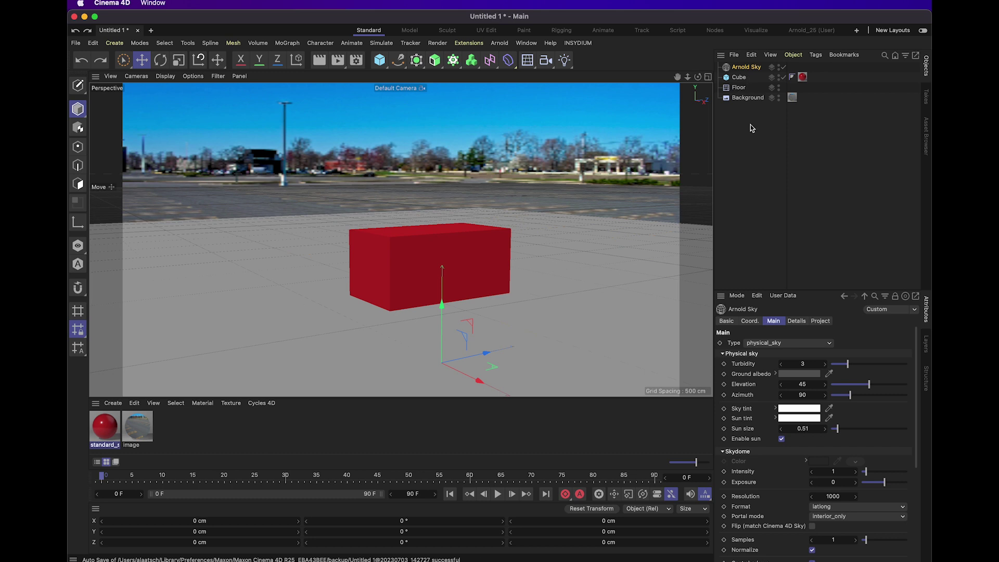
- Launch the Arnold IPR window and move it toward the upper left
{"action": "left_click", "coordinate": [500, 44]}
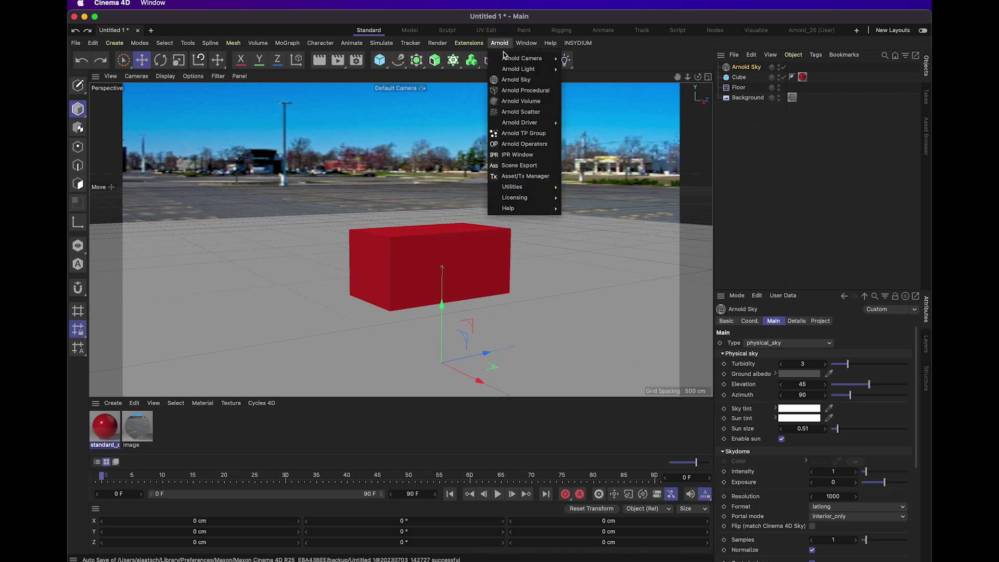
{"action": "left_click", "coordinate": [507, 155]}
{"action": "left_click_drag", "start_coordinate": [462, 141], "coordinate": [364, 88]}
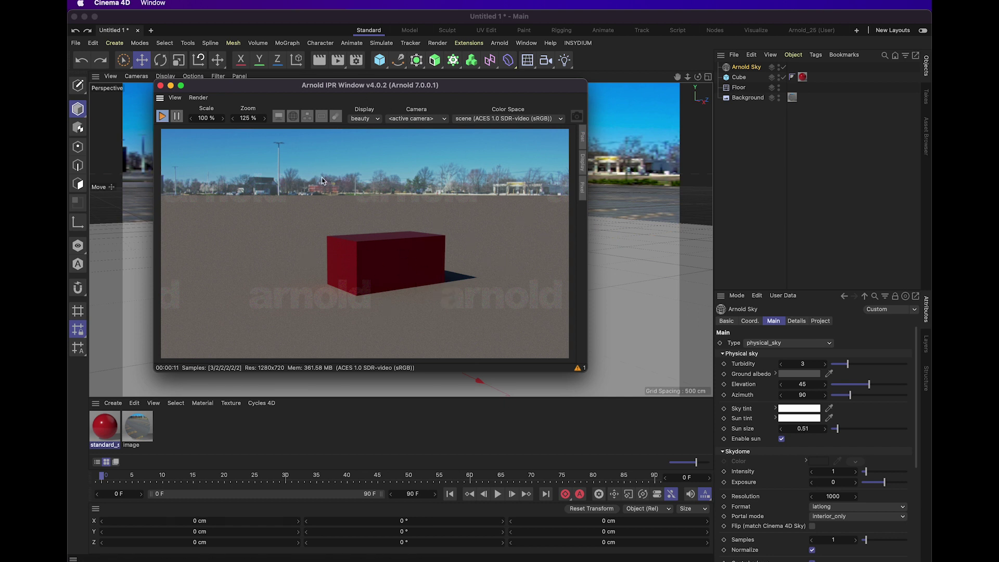
{"action": "left_click", "coordinate": [113, 403]}
- Create an Arnold shadow_matte material and apply it to the Floor
{"action": "mouse_move", "coordinate": [130, 447]}
{"action": "mouse_move", "coordinate": [247, 457]}
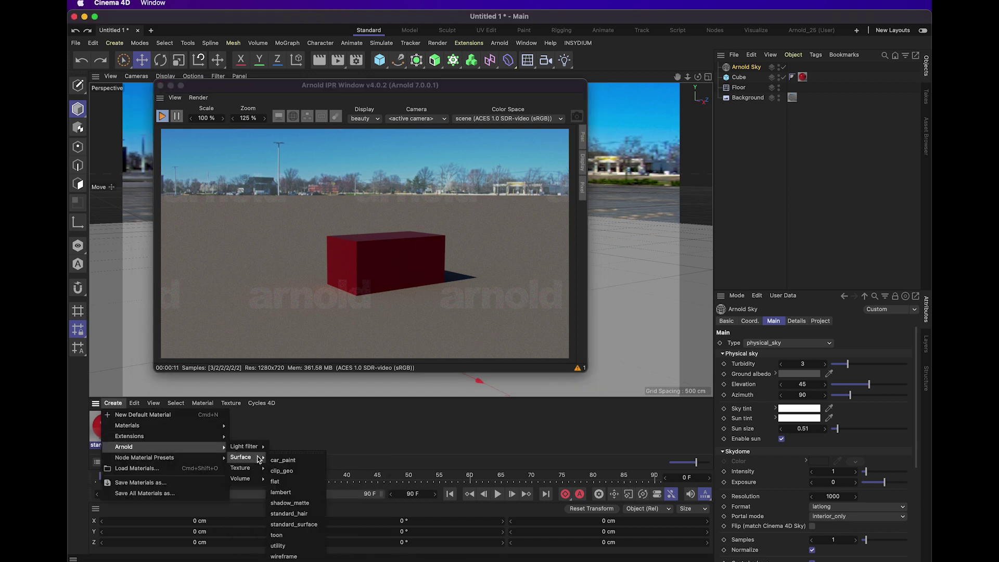
{"action": "left_click", "coordinate": [305, 507]}
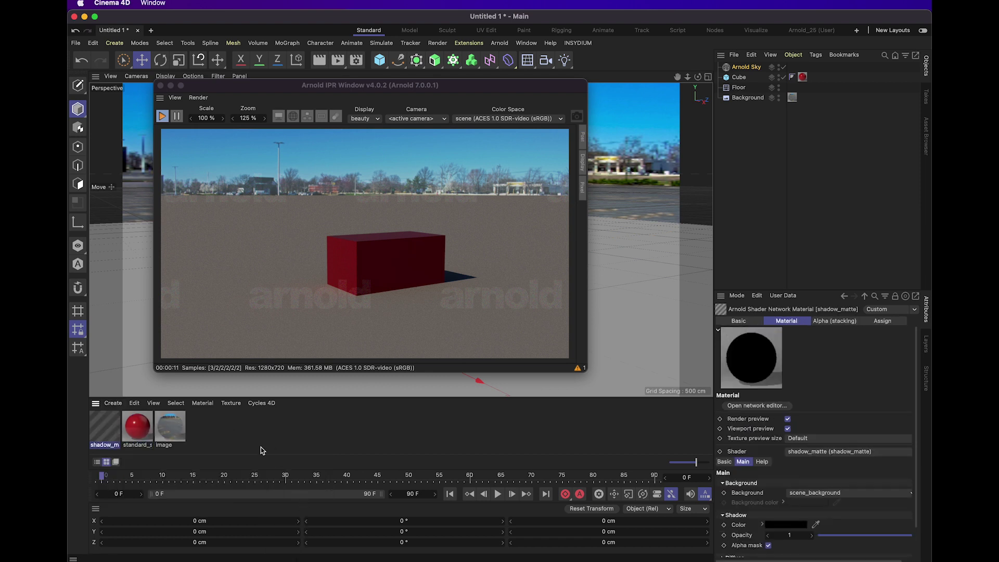
{"action": "left_click_drag", "start_coordinate": [105, 425], "coordinate": [765, 87]}
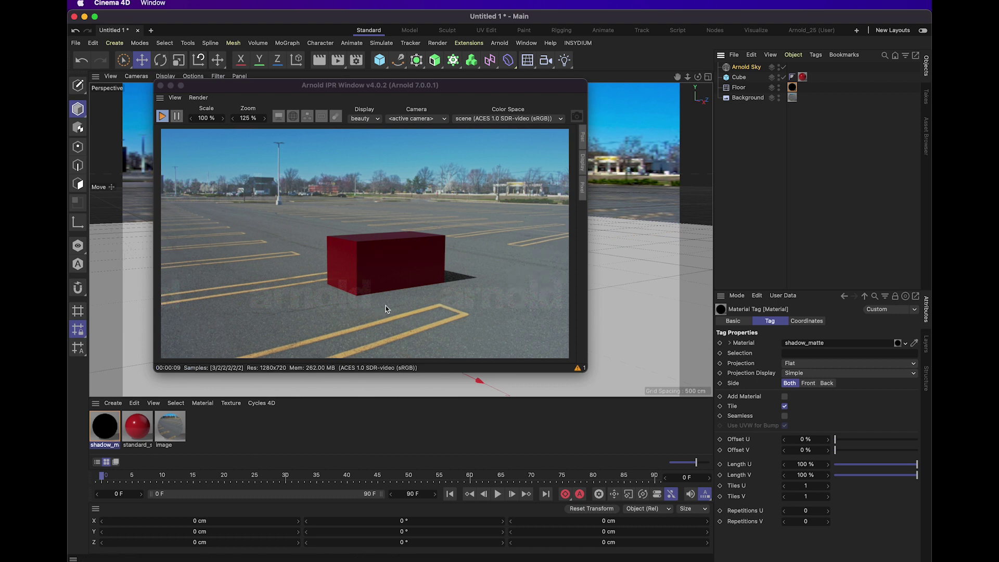
{"action": "left_click", "coordinate": [779, 90]}
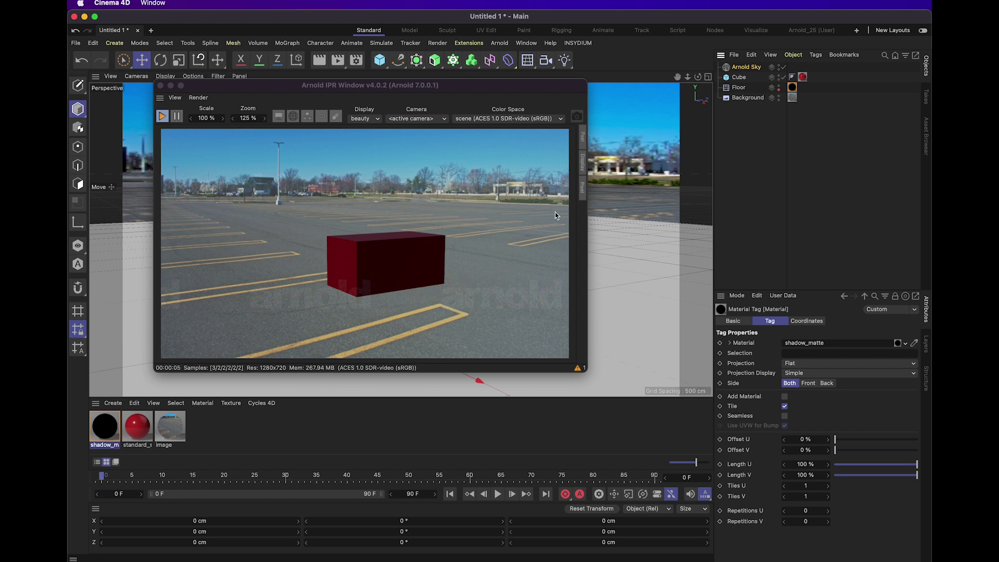
- Restore the Floor's render visibility, reposition the IPR window, and select the Arnold Sky
{"action": "left_click", "coordinate": [779, 89]}
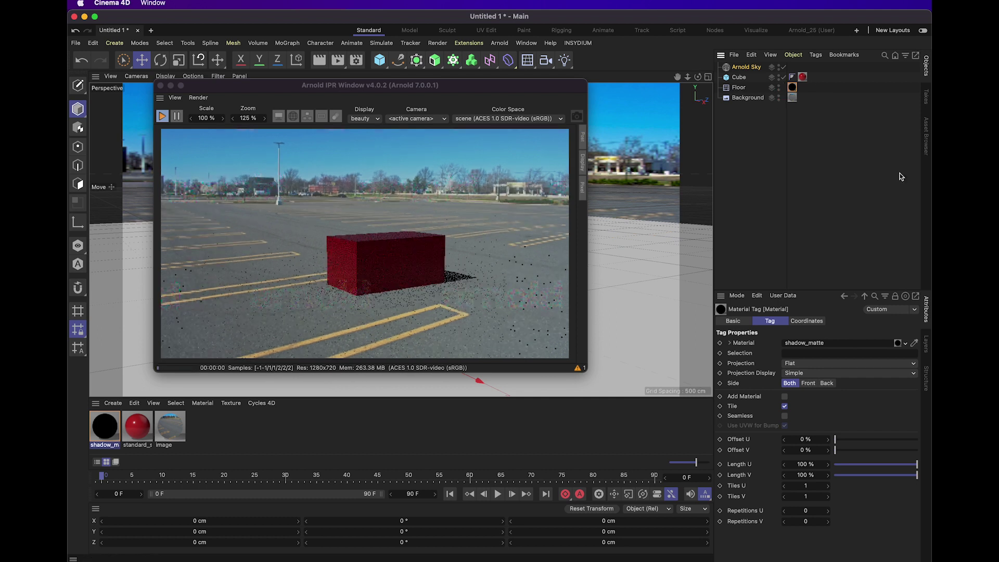
{"action": "left_click", "coordinate": [746, 66]}
{"action": "left_click_drag", "start_coordinate": [364, 88], "coordinate": [394, 99]}
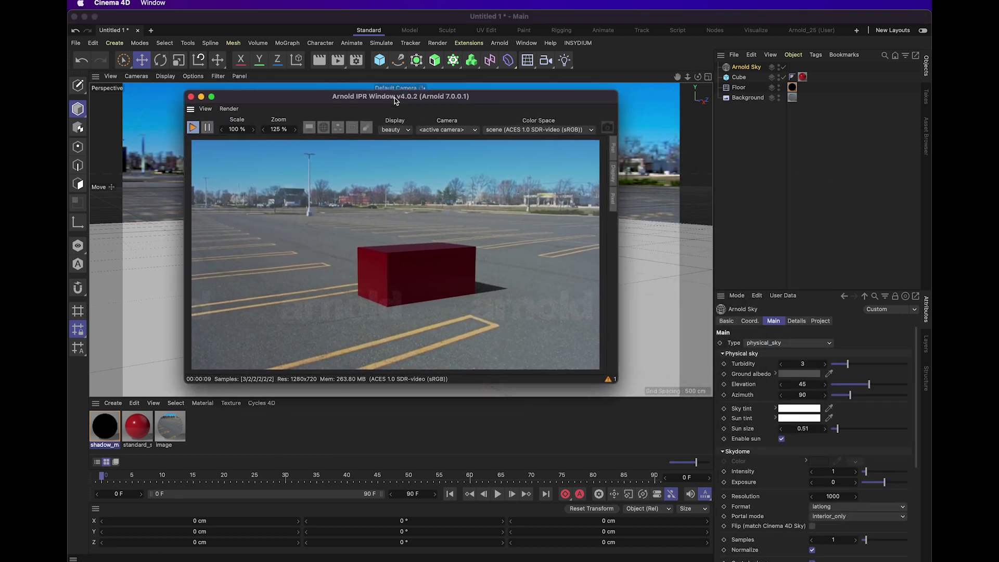
{"action": "left_click", "coordinate": [757, 65]}
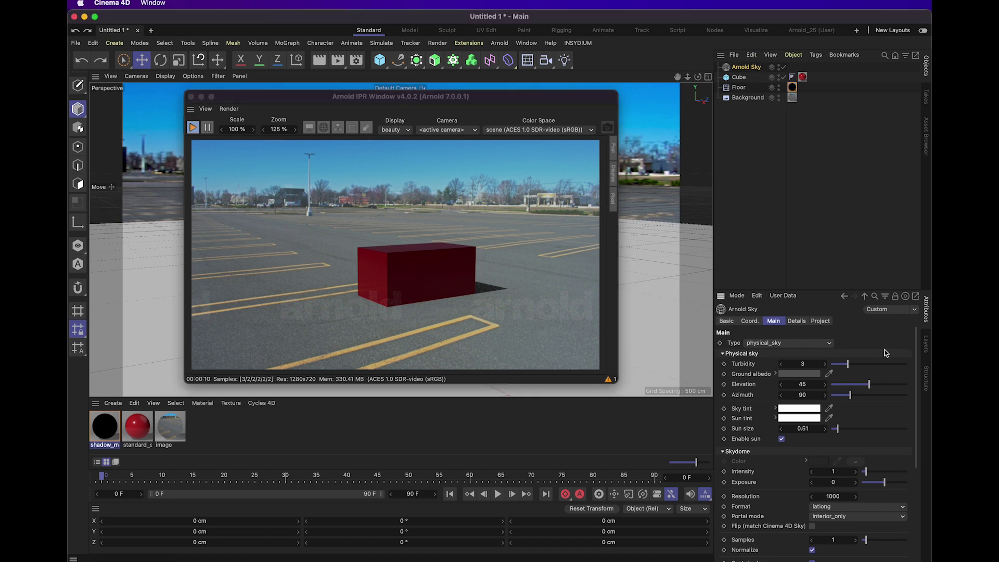
- Set the Arnold Sky sun size to 0.5, toggle Cast shadows off and on, and keep Camera samples at 1
{"action": "mouse_move", "coordinate": [914, 342]}
{"action": "left_mouse_down"}
{"action": "mouse_move", "coordinate": [918, 350]}
{"action": "mouse_move", "coordinate": [920, 341]}
{"action": "left_mouse_up"}
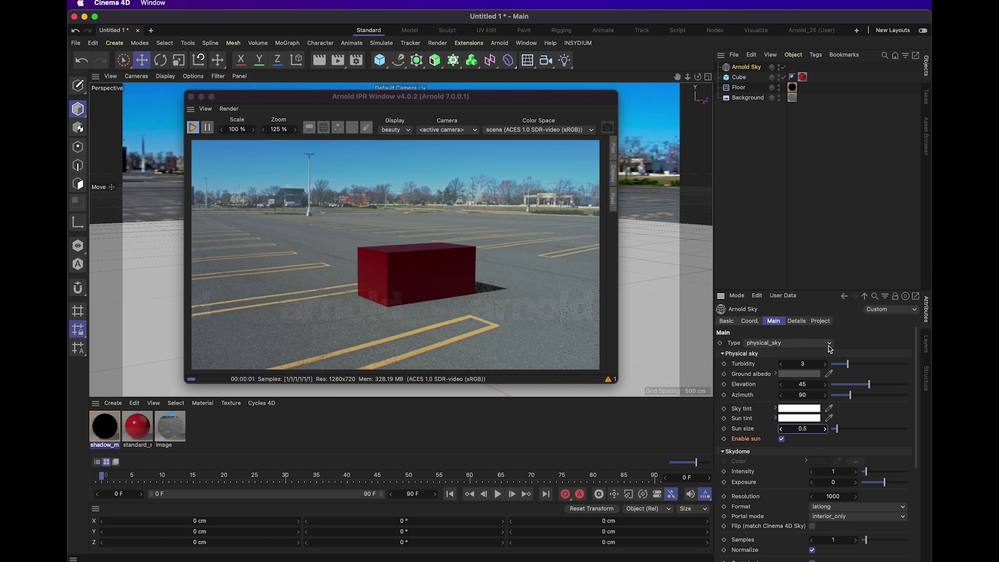
{"action": "left_click", "coordinate": [759, 416]}
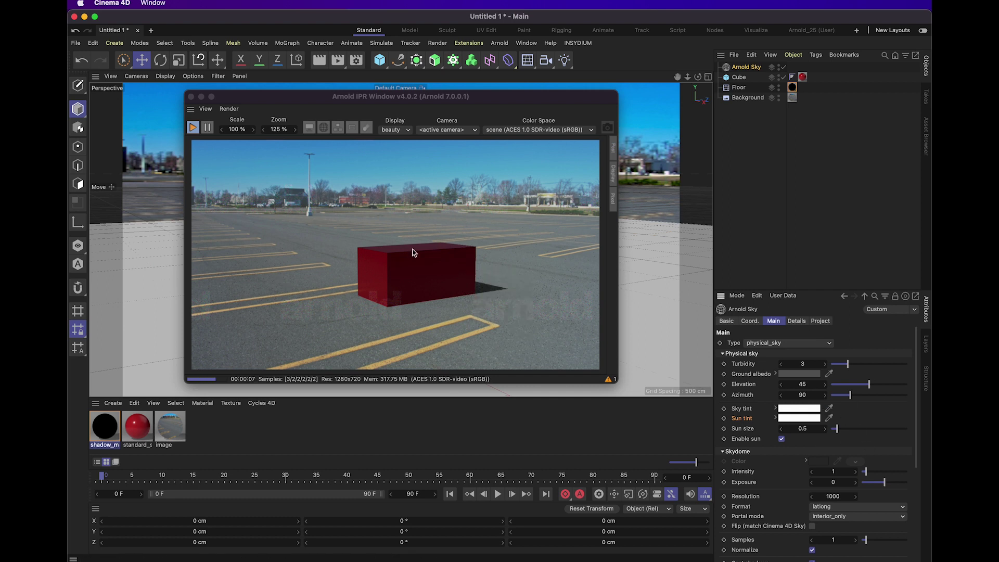
{"action": "scroll", "coordinate": [837, 378], "scroll_direction": "down", "scroll_amount": 5}
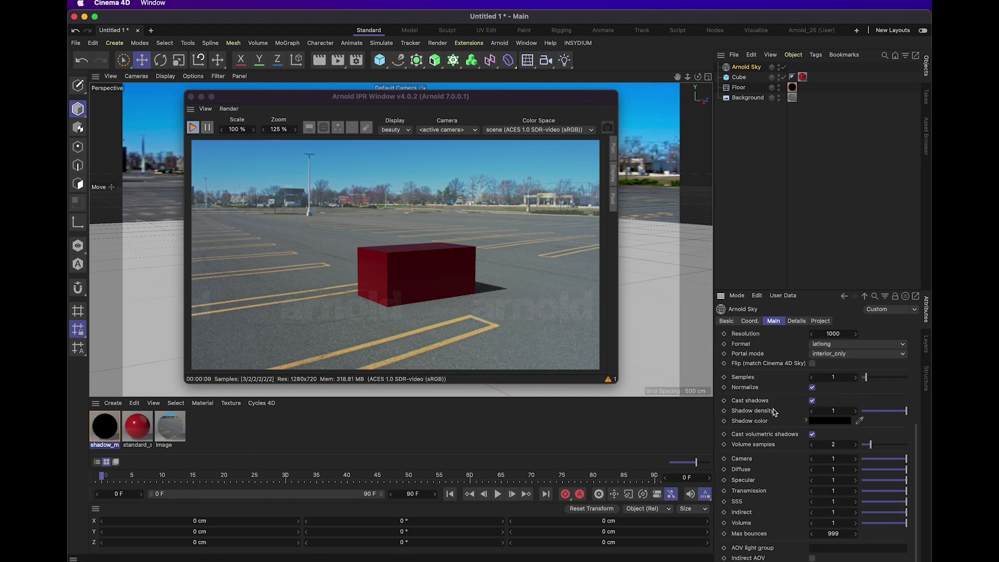
{"action": "left_click", "coordinate": [811, 401]}
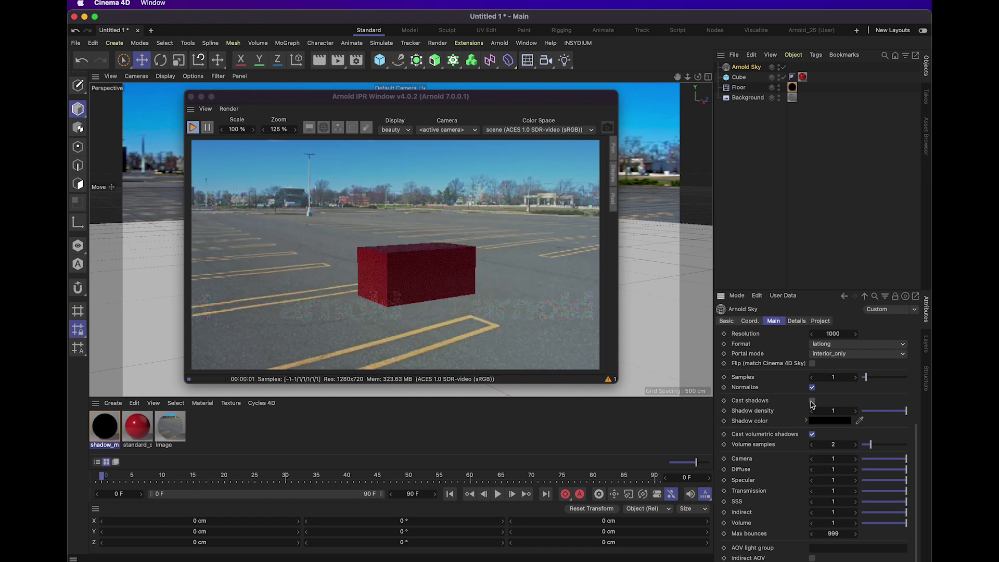
{"action": "left_click", "coordinate": [812, 400]}
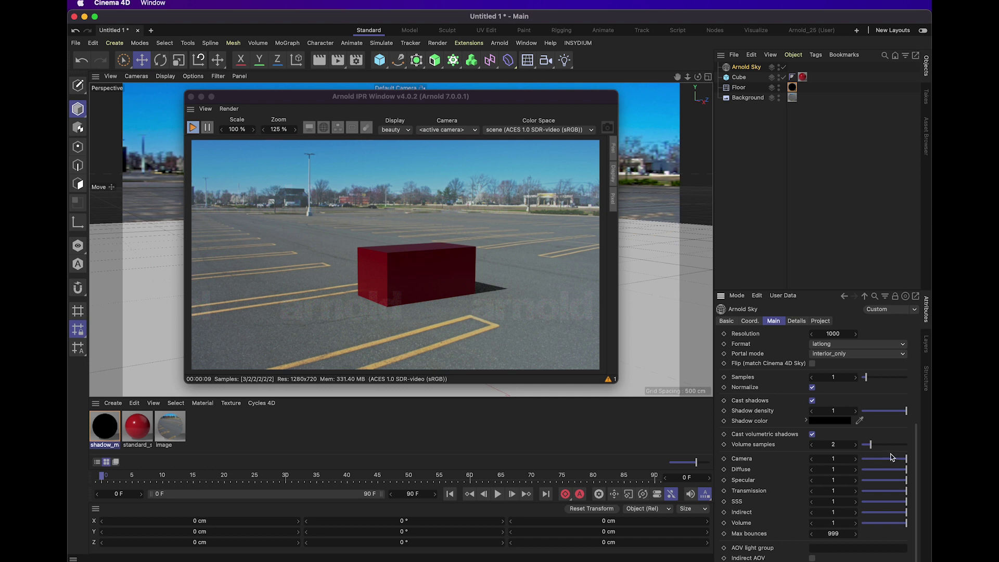
{"action": "left_click", "coordinate": [874, 458]}
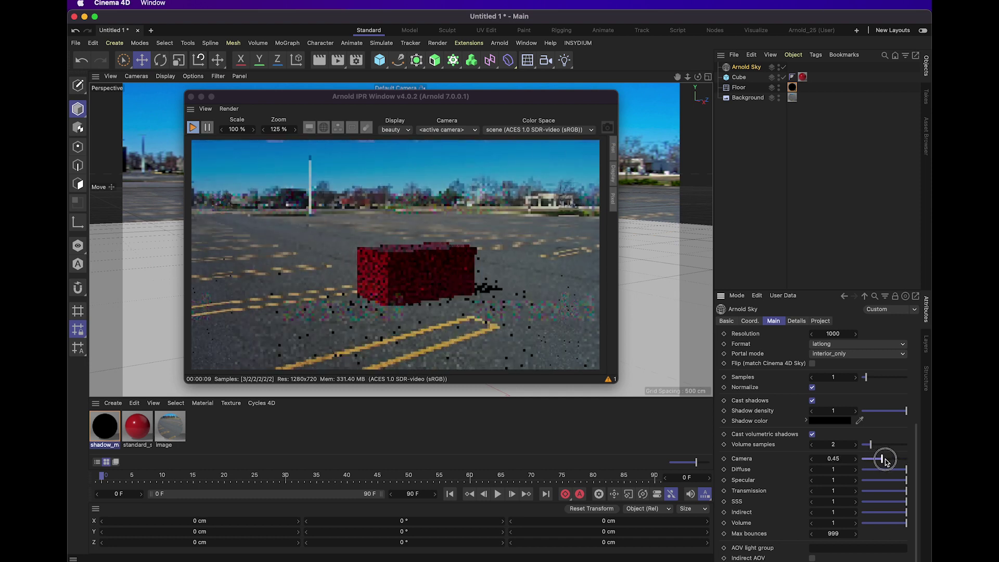
{"action": "left_click", "coordinate": [908, 459]}
- Raise the sun elevation to 90, settle it back at 35, and nudge the azimuth slightly
{"action": "left_click_drag", "start_coordinate": [914, 481], "coordinate": [909, 373]}
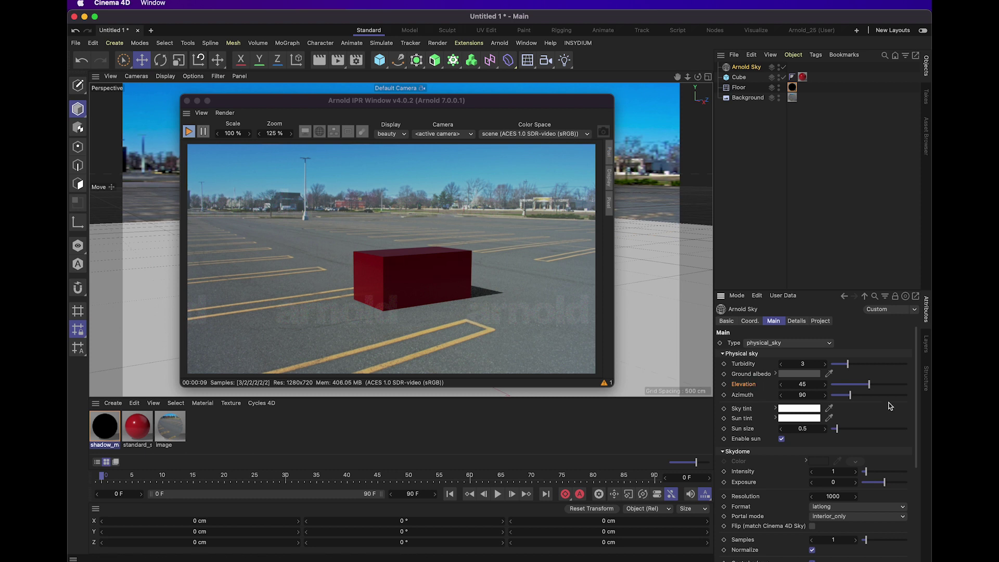
{"action": "left_click_drag", "start_coordinate": [869, 388], "coordinate": [929, 388]}
{"action": "left_click", "coordinate": [422, 260]}
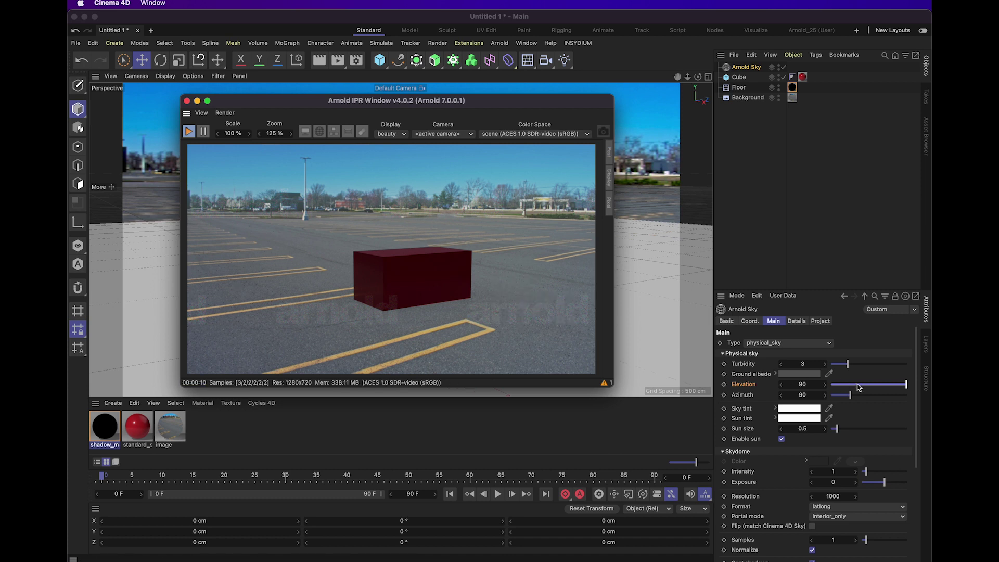
{"action": "left_click_drag", "start_coordinate": [858, 388], "coordinate": [860, 386]}
{"action": "left_click", "coordinate": [487, 318]}
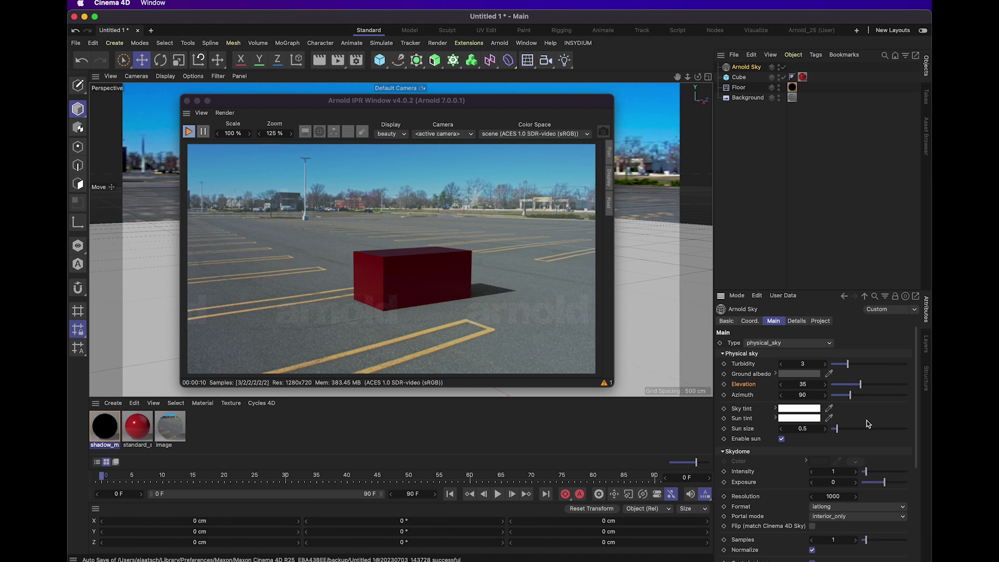
{"action": "left_click_drag", "start_coordinate": [853, 398], "coordinate": [864, 396]}
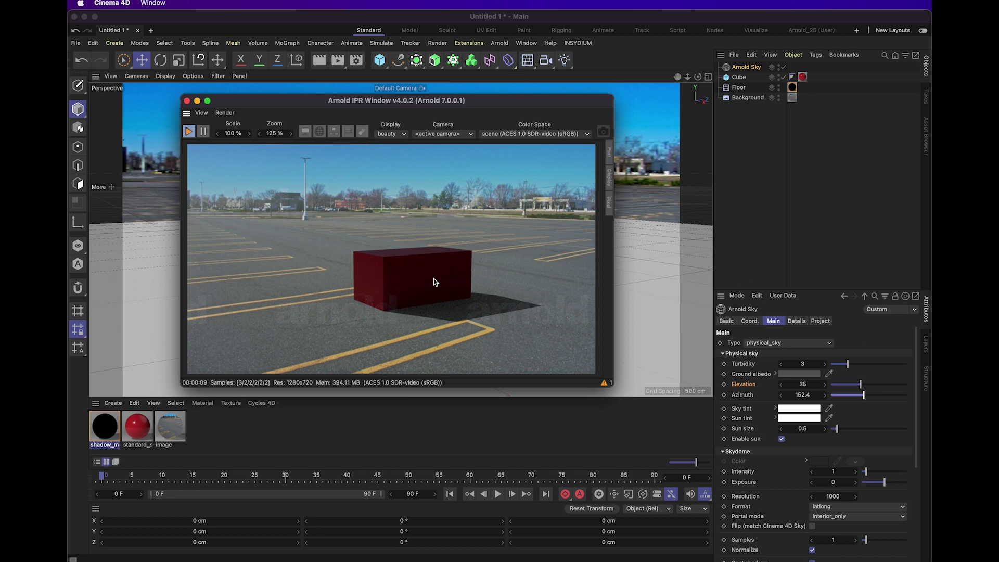
- Zoom the render view to check the photo's shadows, then set the sun azimuth to 130.8
{"action": "scroll", "coordinate": [298, 217], "scroll_direction": "up", "scroll_amount": 5}
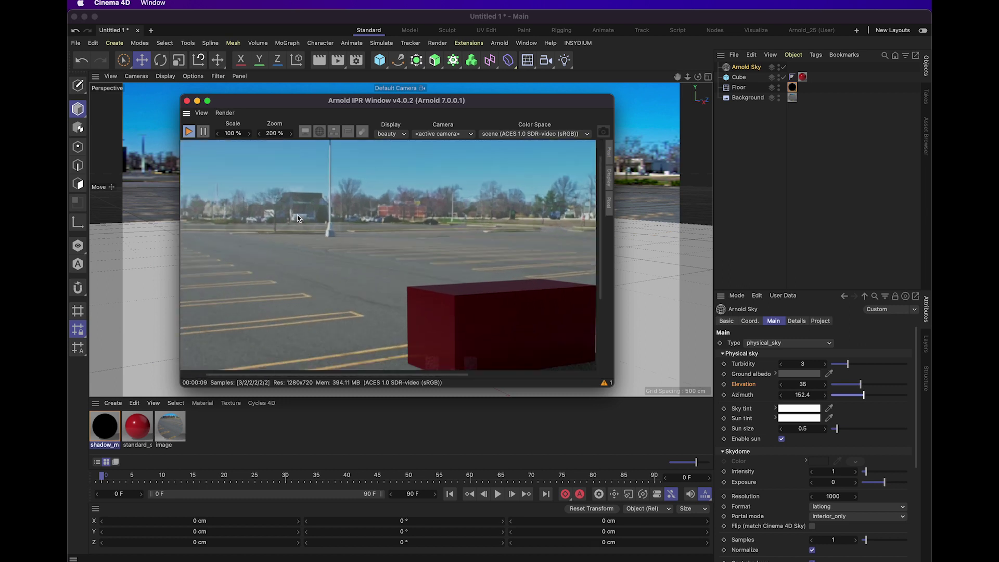
{"action": "scroll", "coordinate": [297, 215], "scroll_direction": "up", "scroll_amount": 3}
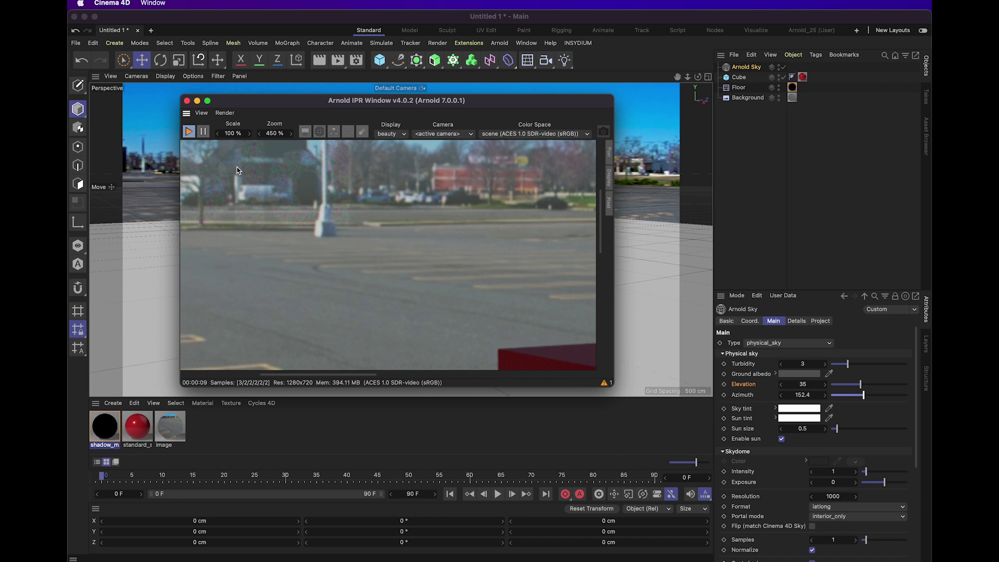
{"action": "scroll", "coordinate": [277, 234], "scroll_direction": "down", "scroll_amount": 5}
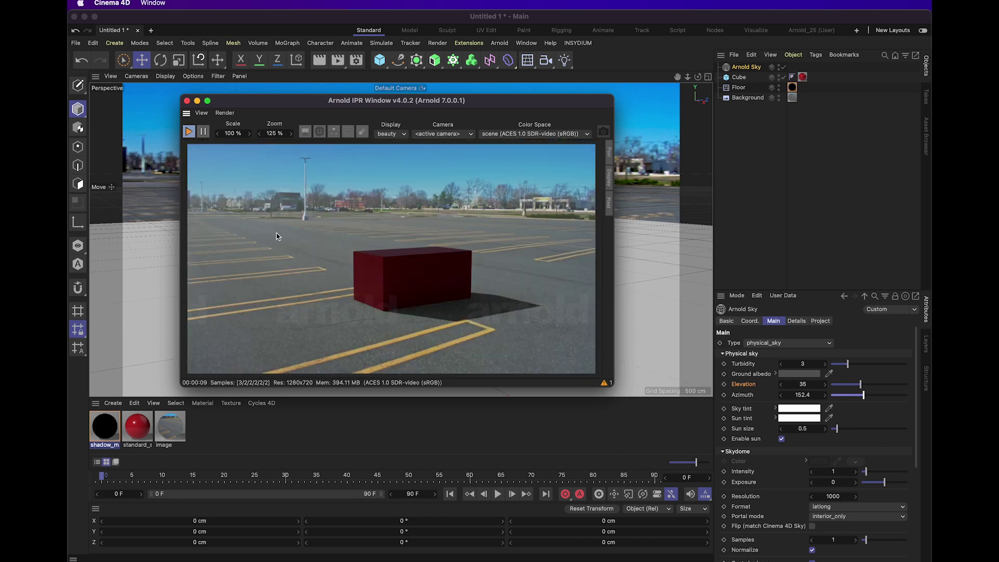
{"action": "scroll", "coordinate": [360, 249], "scroll_direction": "up", "scroll_amount": 3}
{"action": "left_click_drag", "start_coordinate": [478, 329], "coordinate": [423, 320]}
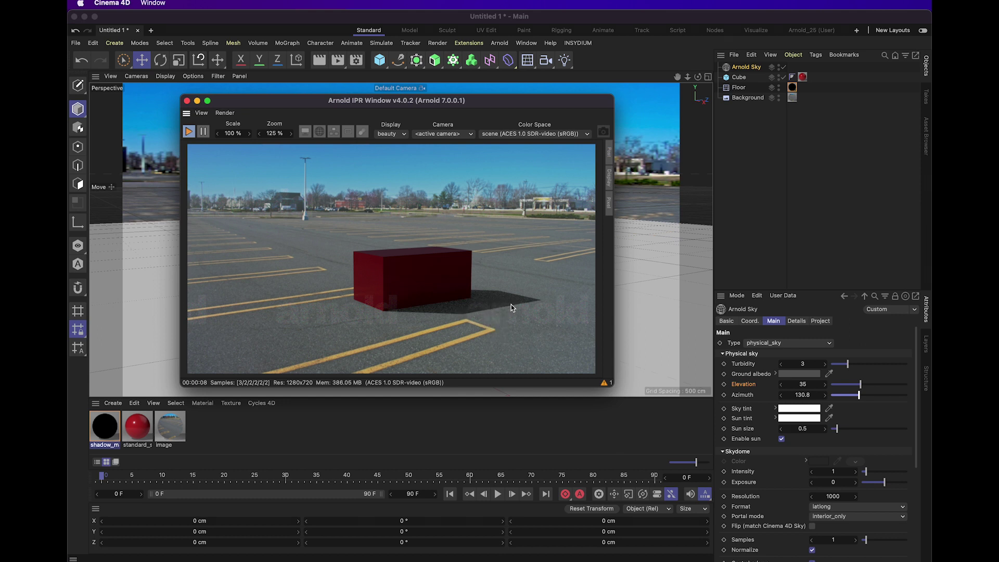
{"action": "left_click", "coordinate": [829, 373]}
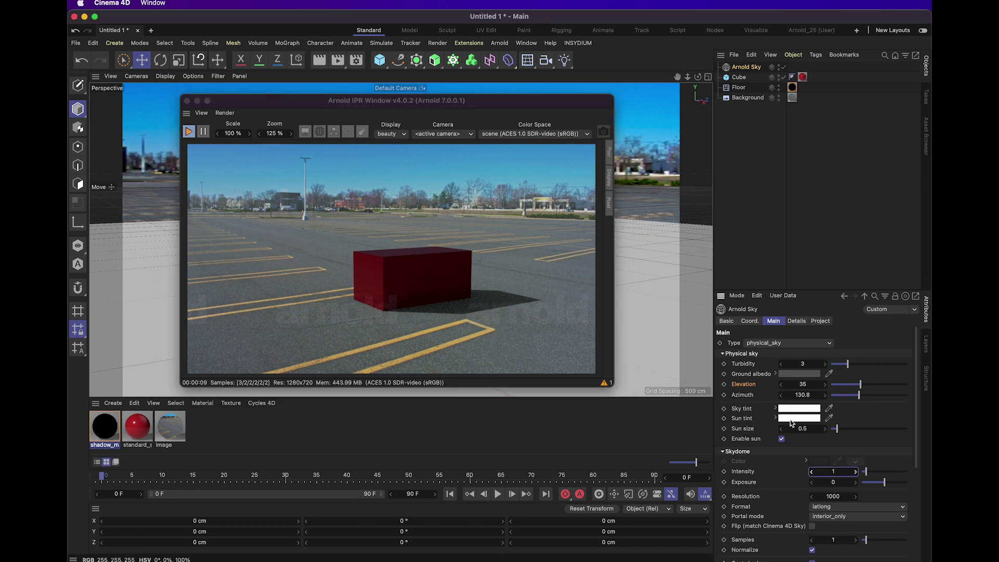
- Give the sky tint a warm orange at hue 32° (RGB 232, 164, 76)
{"action": "mouse_move", "coordinate": [792, 422]}
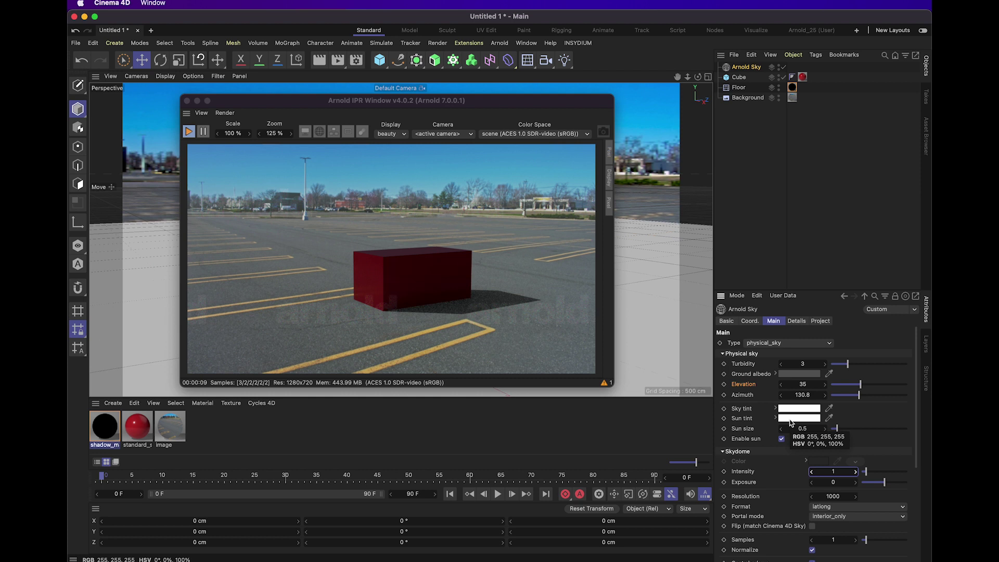
{"action": "left_click", "coordinate": [558, 336]}
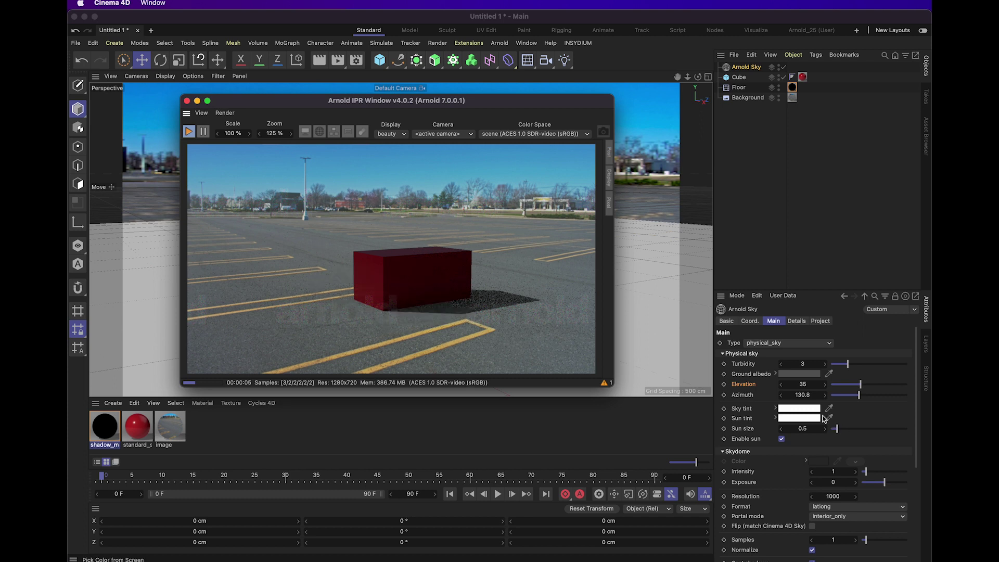
{"action": "left_click", "coordinate": [803, 410]}
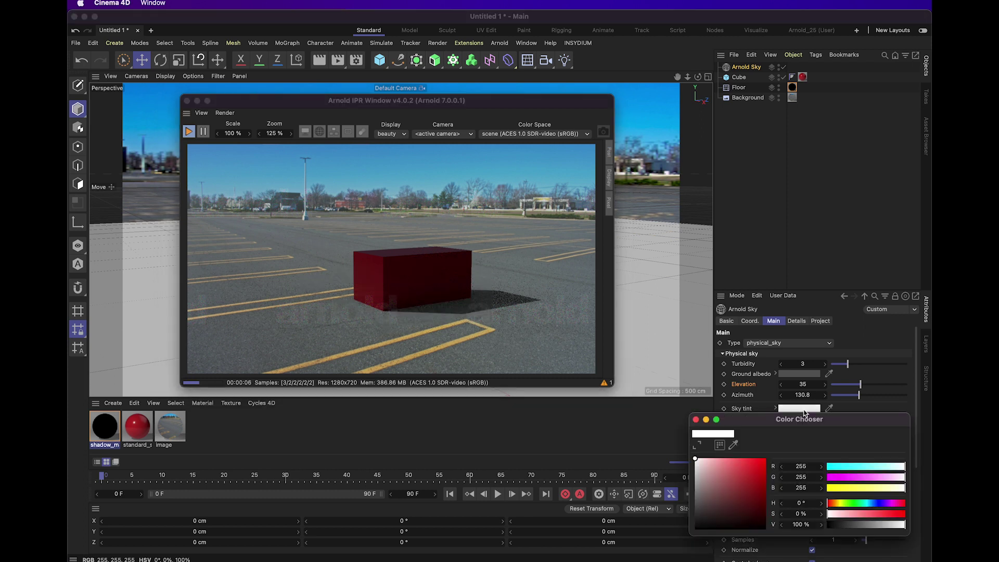
{"action": "left_click", "coordinate": [834, 504]}
{"action": "left_click_drag", "start_coordinate": [728, 486], "coordinate": [738, 466]}
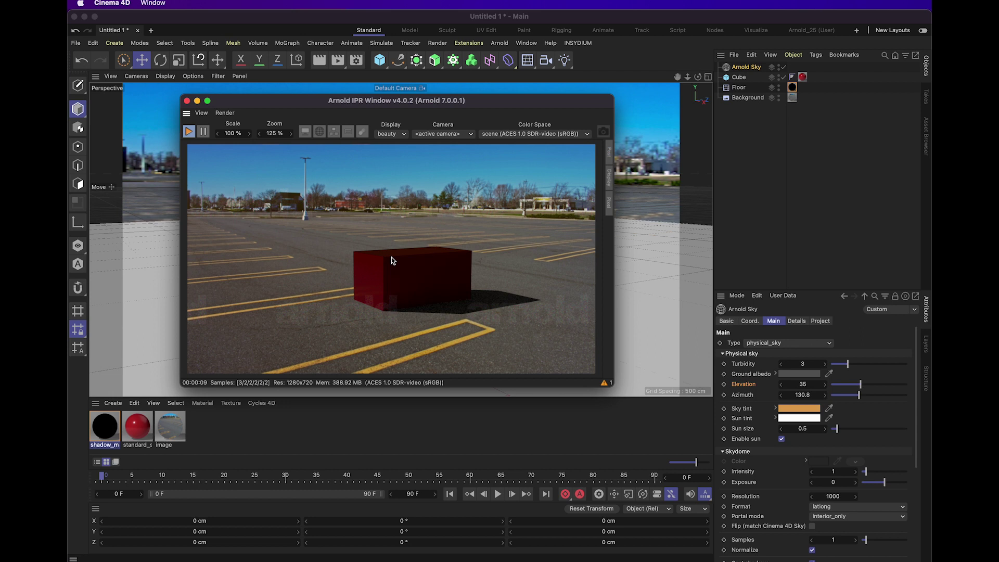
- Move the cube toward the camera, enlarge and raise it, then make it editable in Edge mode
{"action": "left_click", "coordinate": [391, 260]}
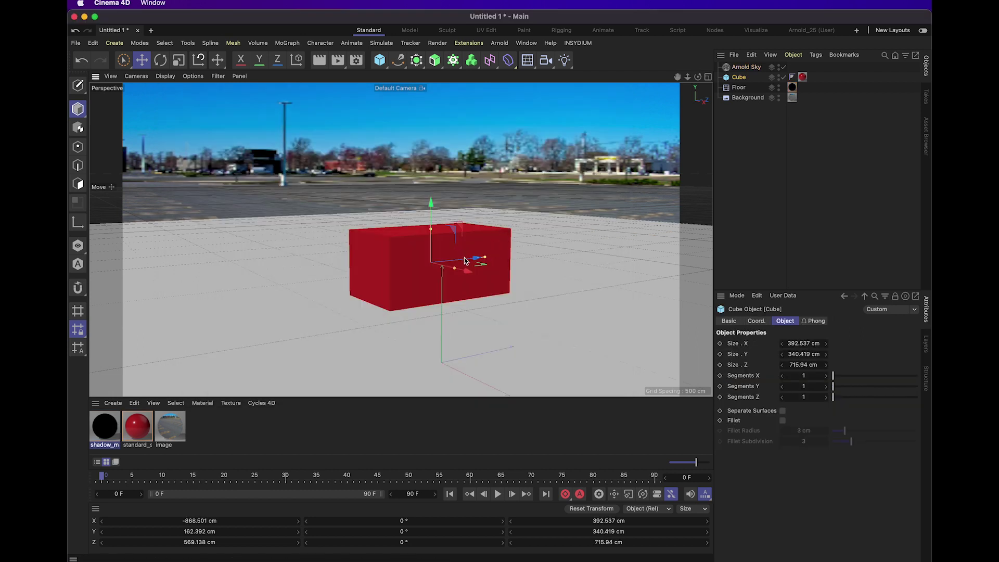
{"action": "left_click_drag", "start_coordinate": [465, 260], "coordinate": [383, 225]}
{"action": "left_click_drag", "start_coordinate": [407, 279], "coordinate": [414, 285]}
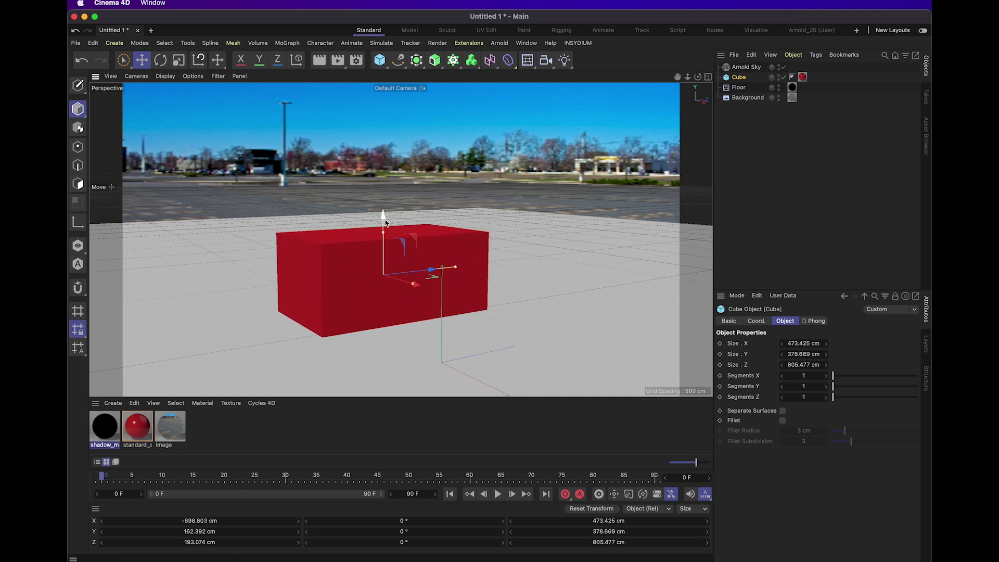
{"action": "left_click_drag", "start_coordinate": [385, 223], "coordinate": [385, 183]}
{"action": "left_click", "coordinate": [78, 85]}
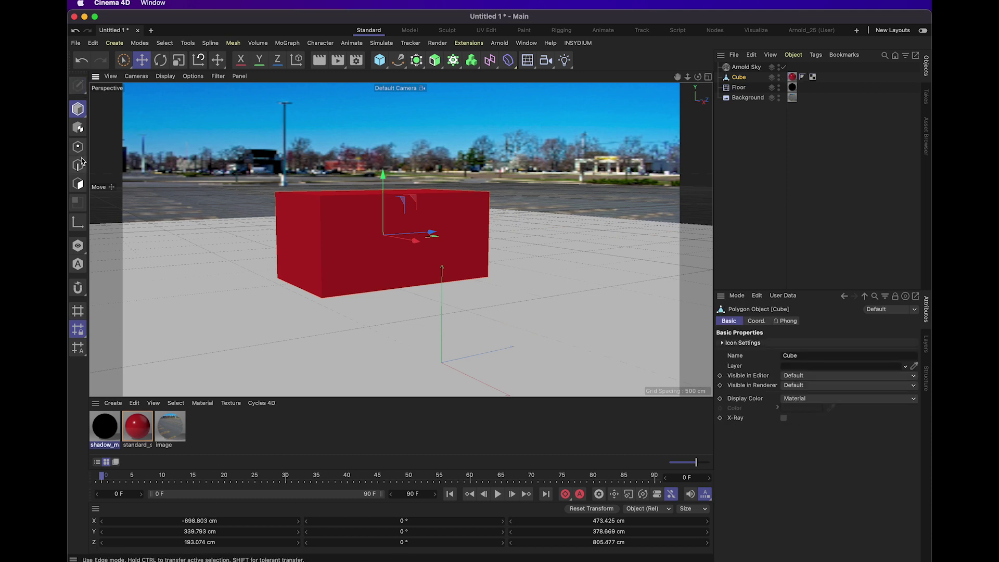
{"action": "left_click", "coordinate": [77, 165]}
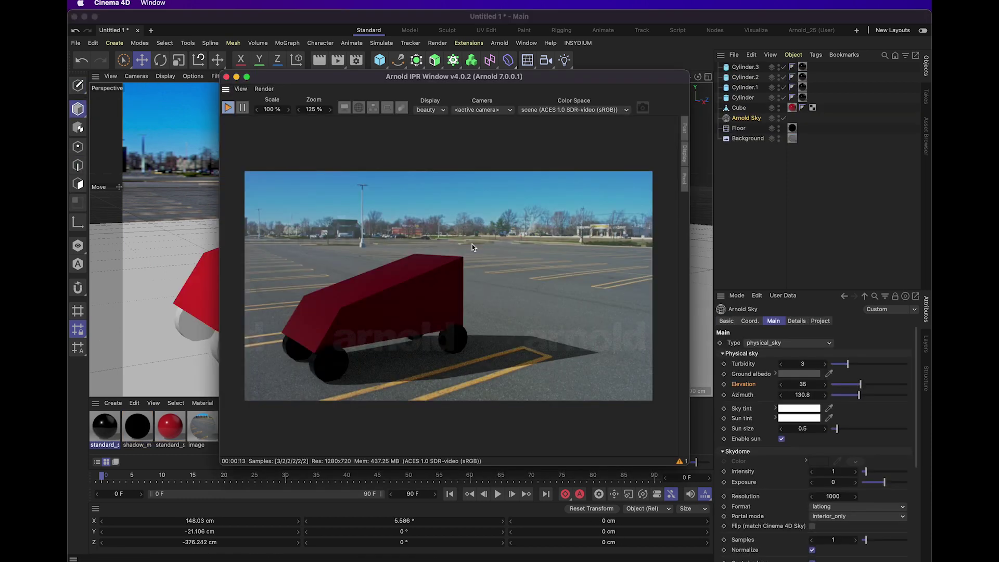